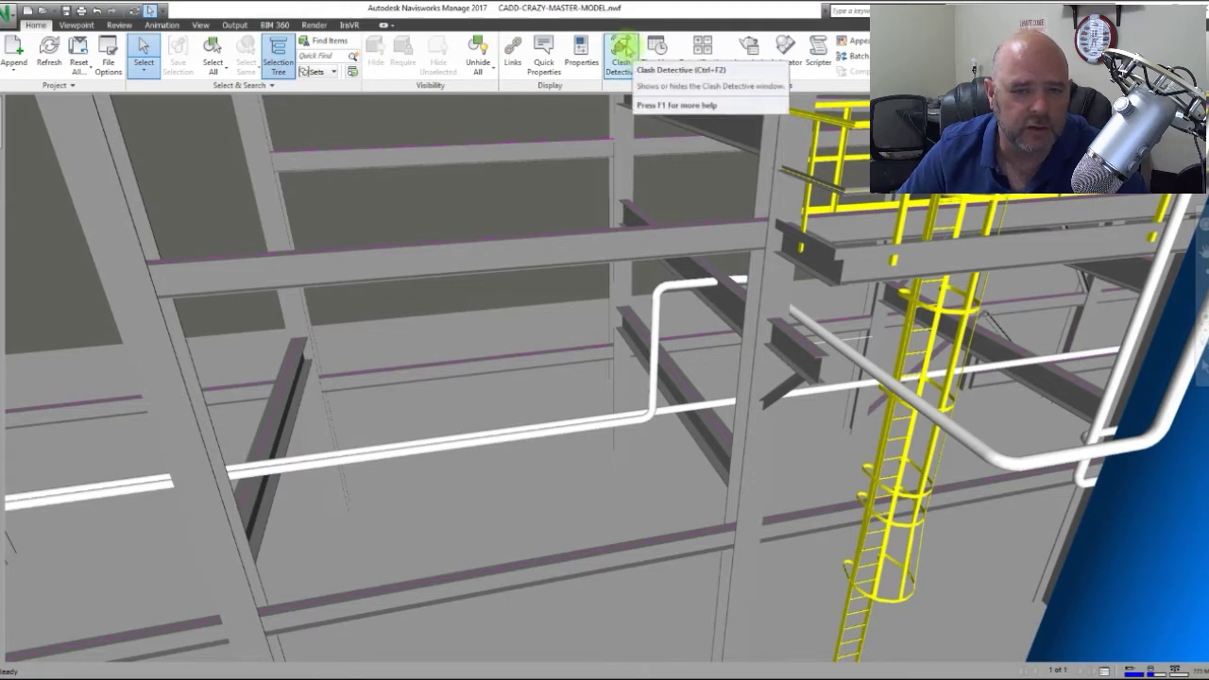
In Clash Detective, add a new test and rename Test 1 to PIPE VS STEEL
left_click(621, 56)
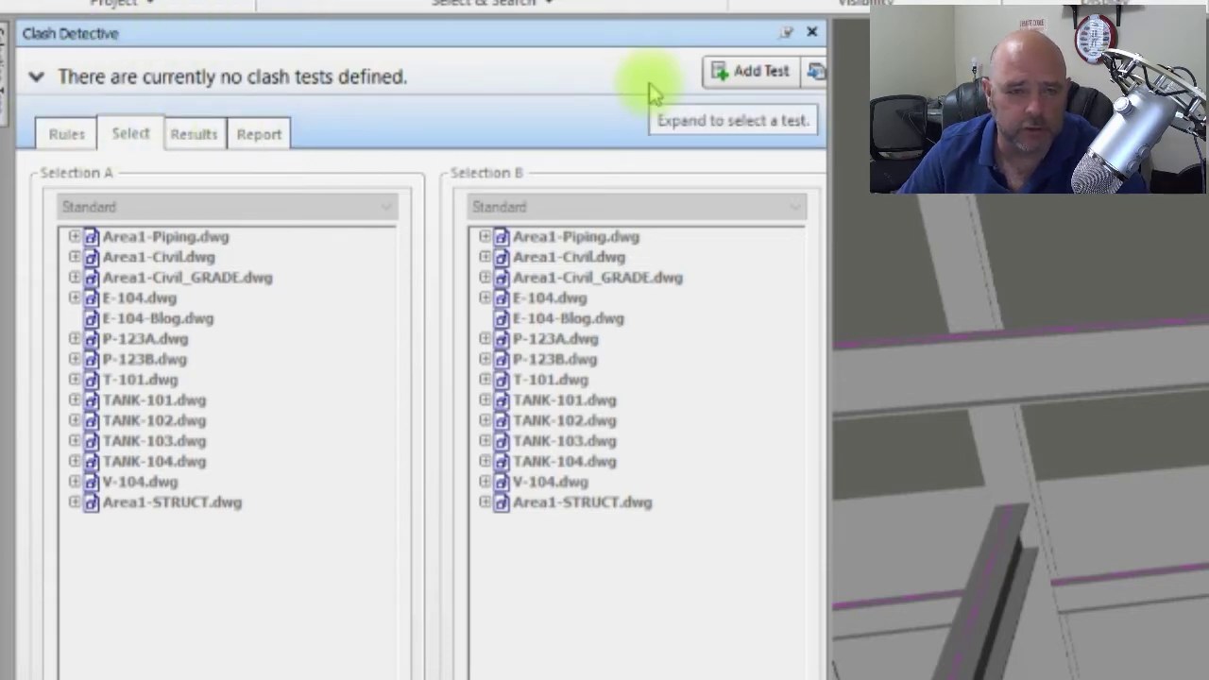
left_click(756, 81)
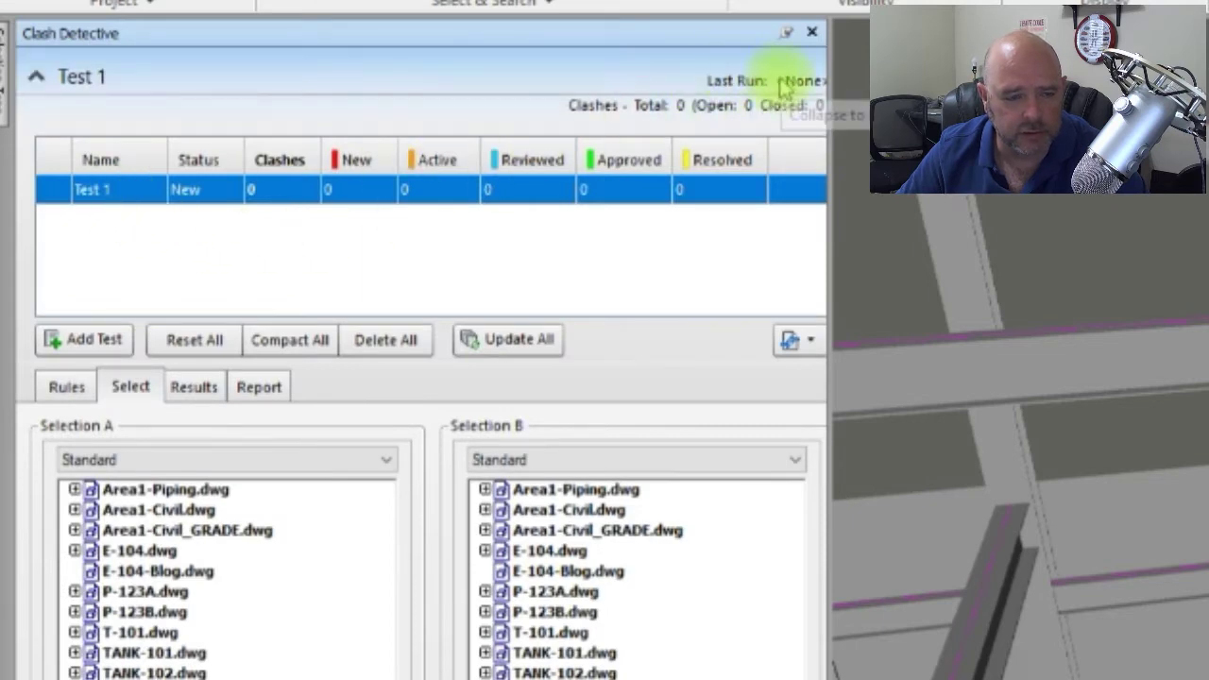
left_click(103, 191)
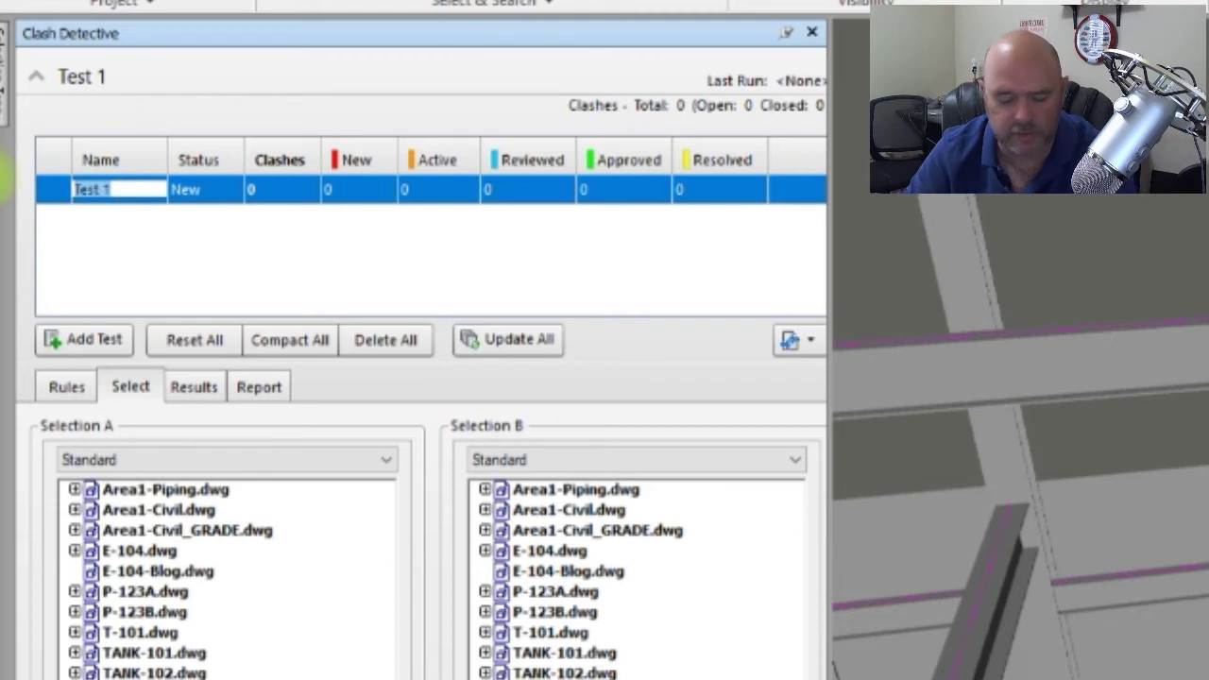
type("PIPE")
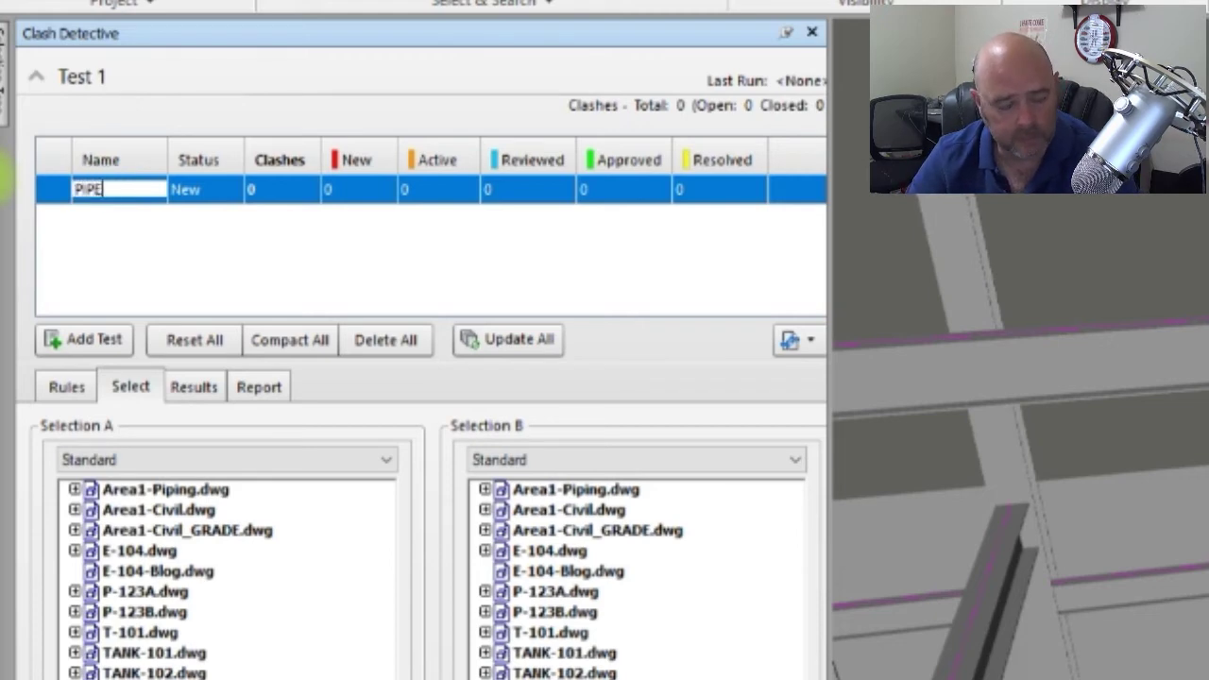
type(" VS ST")
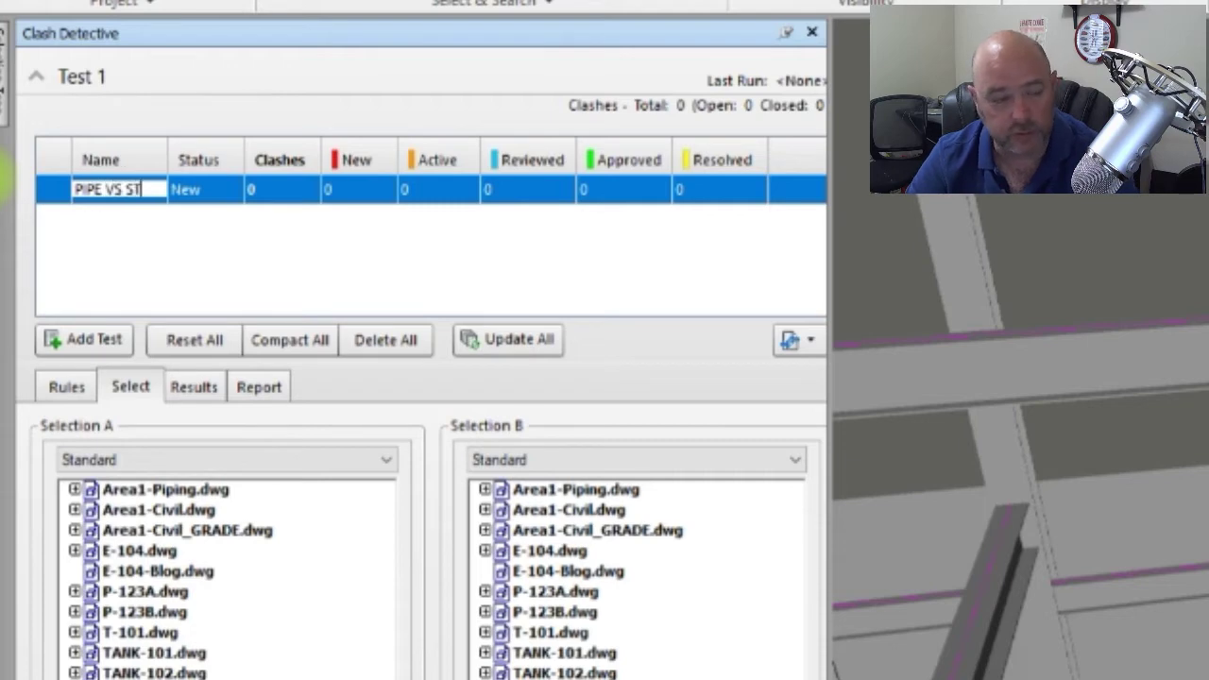
type("EA")
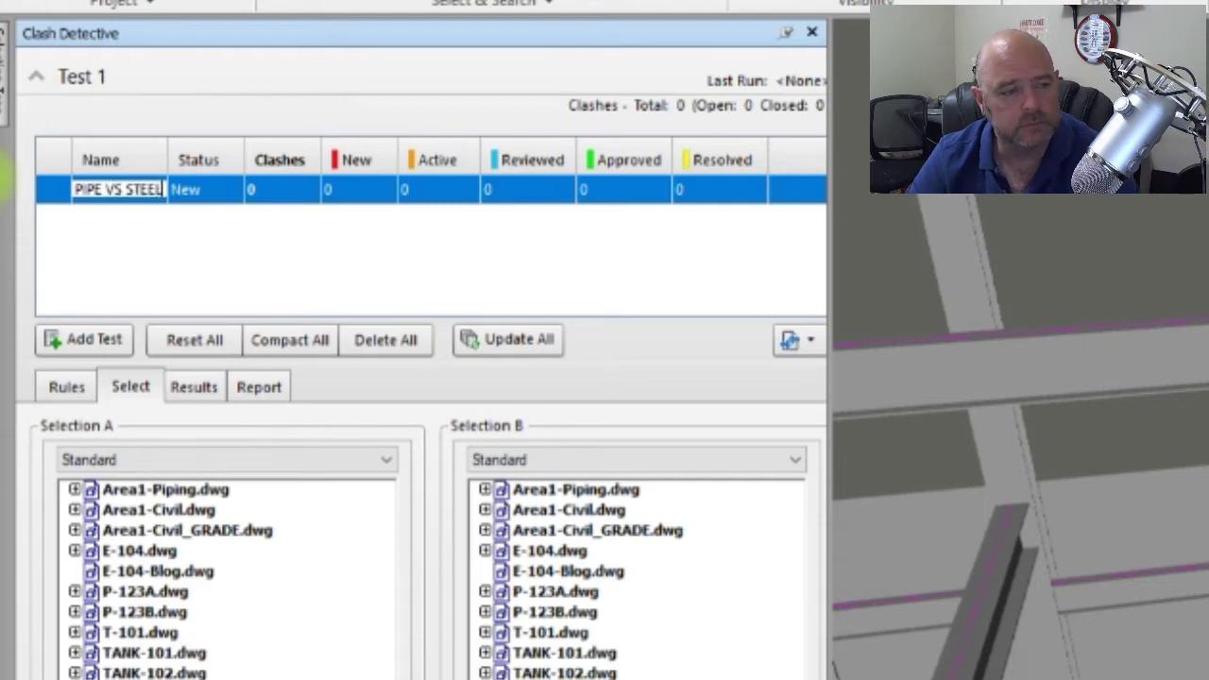
key("Return")
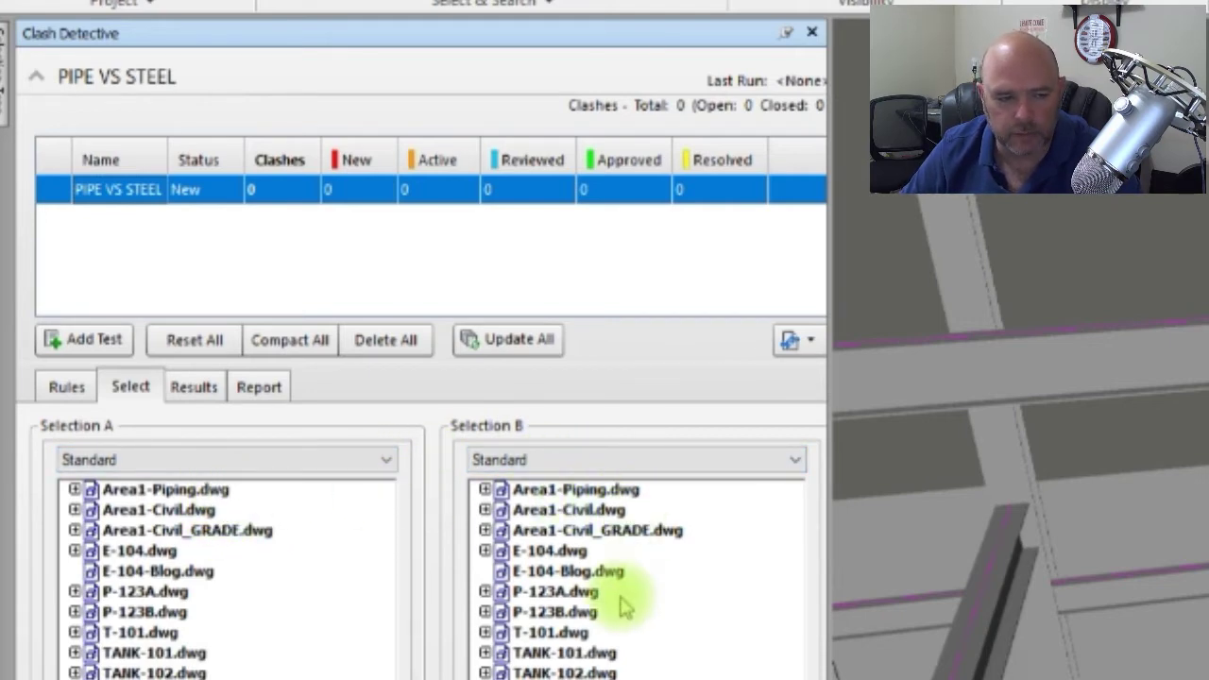
Pick Area1-Piping.dwg for Selection A and Area1-Civil.dwg for Selection B
left_click(215, 490)
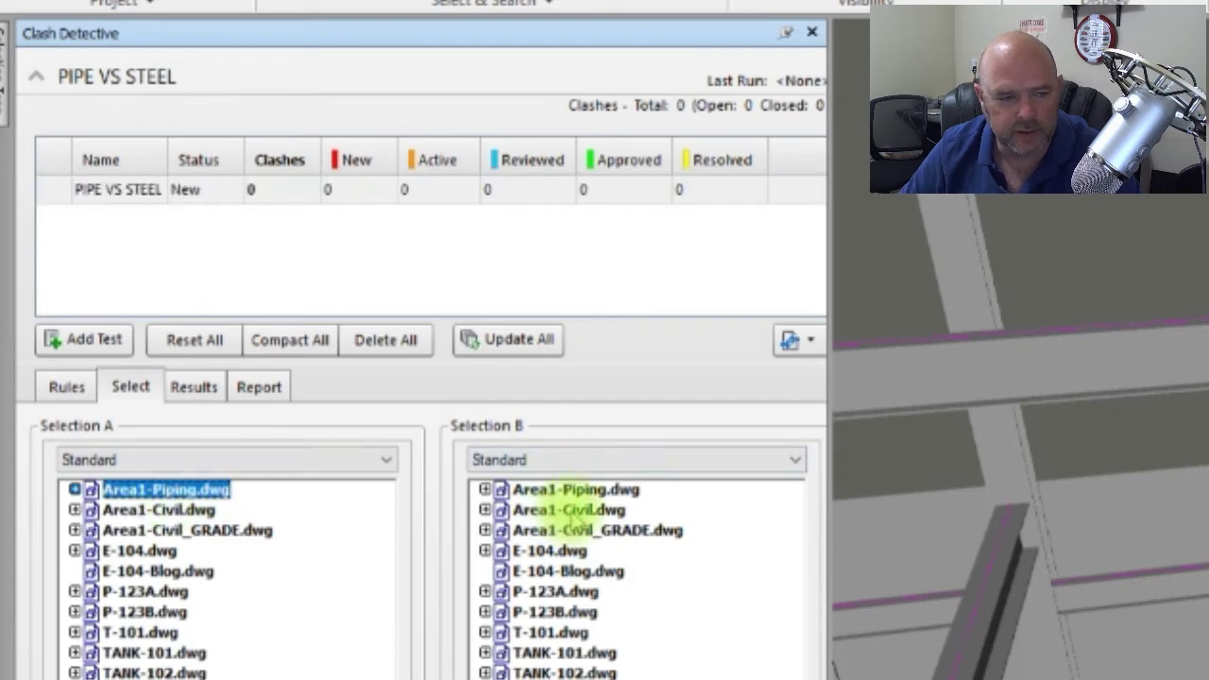
left_click(578, 510)
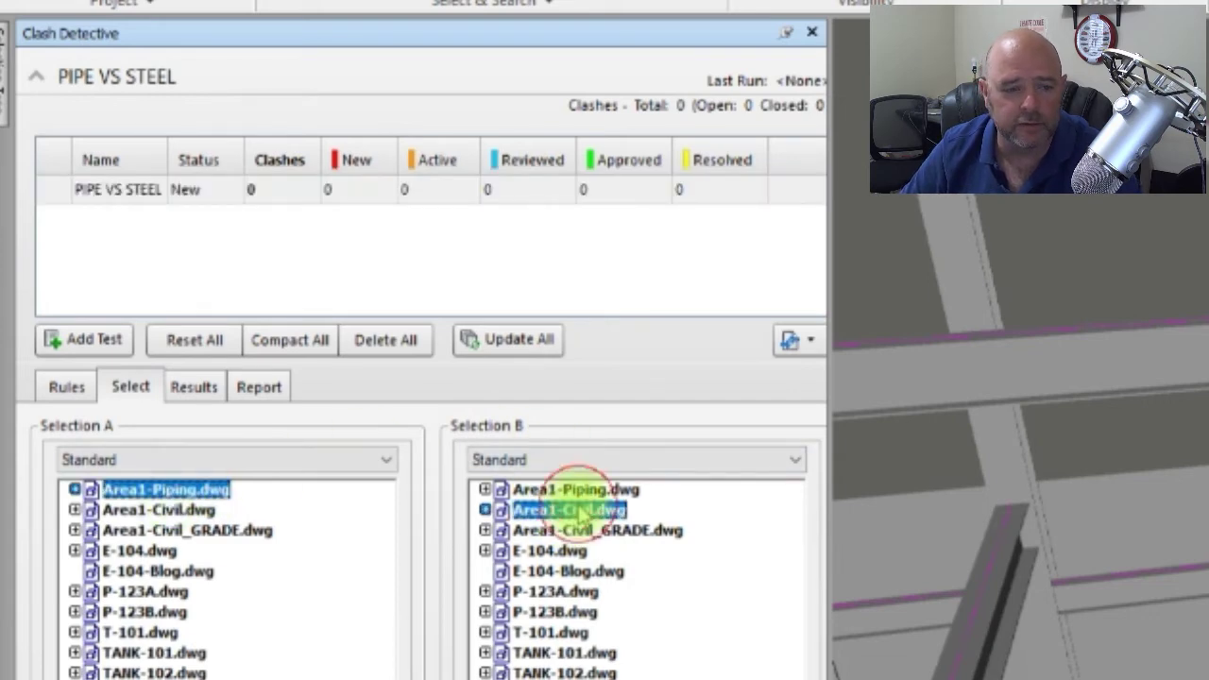
left_click(564, 672, "shift")
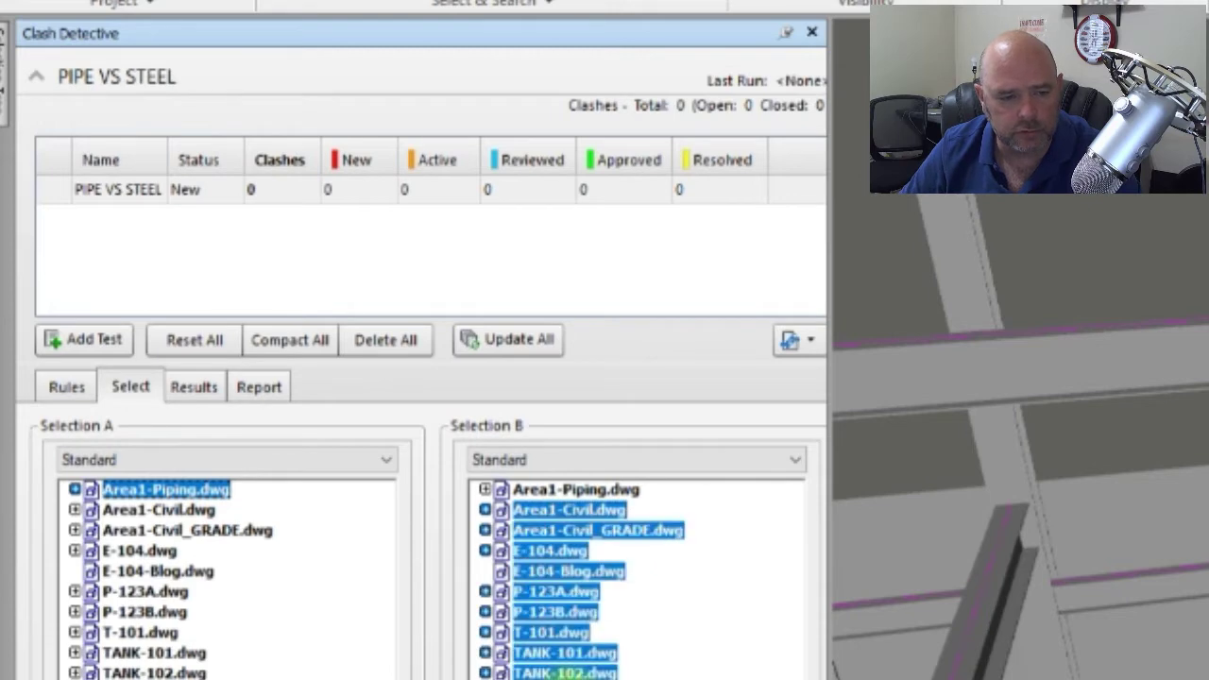
left_click(642, 626)
left_click(609, 512)
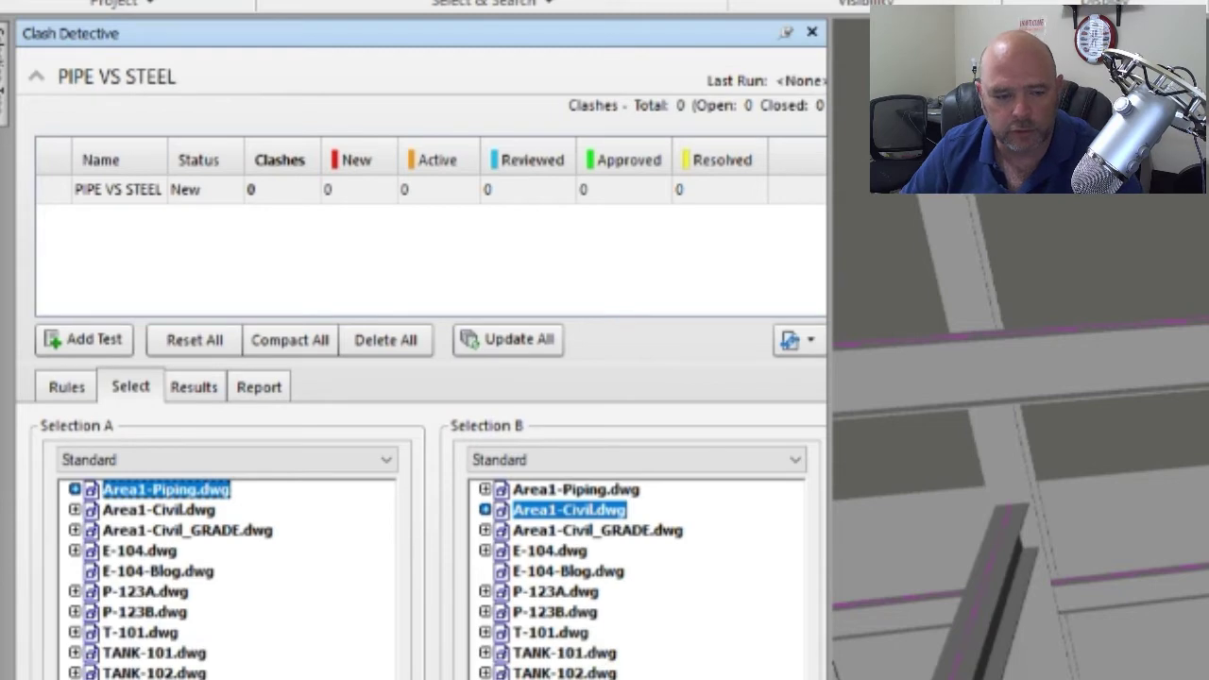
left_click(569, 509, "ctrl")
List Selection A by Properties and select only CADWorx Line Number CWR-4"-7430-150#
left_click(216, 460)
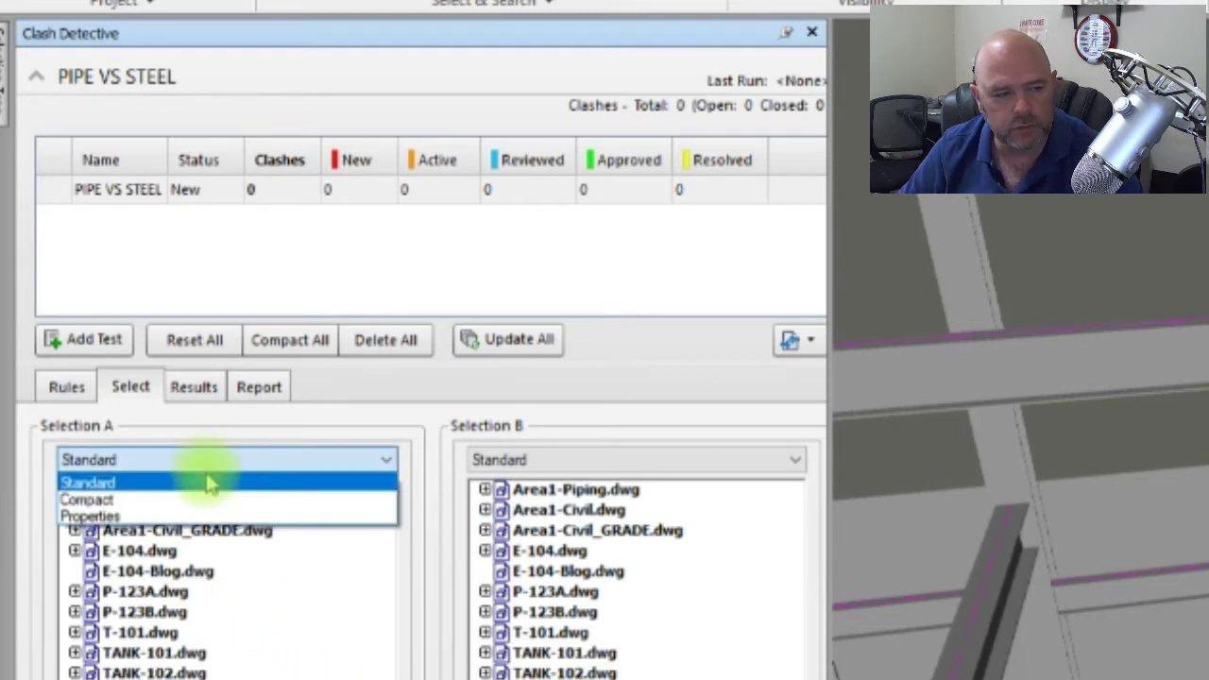
left_click(164, 517)
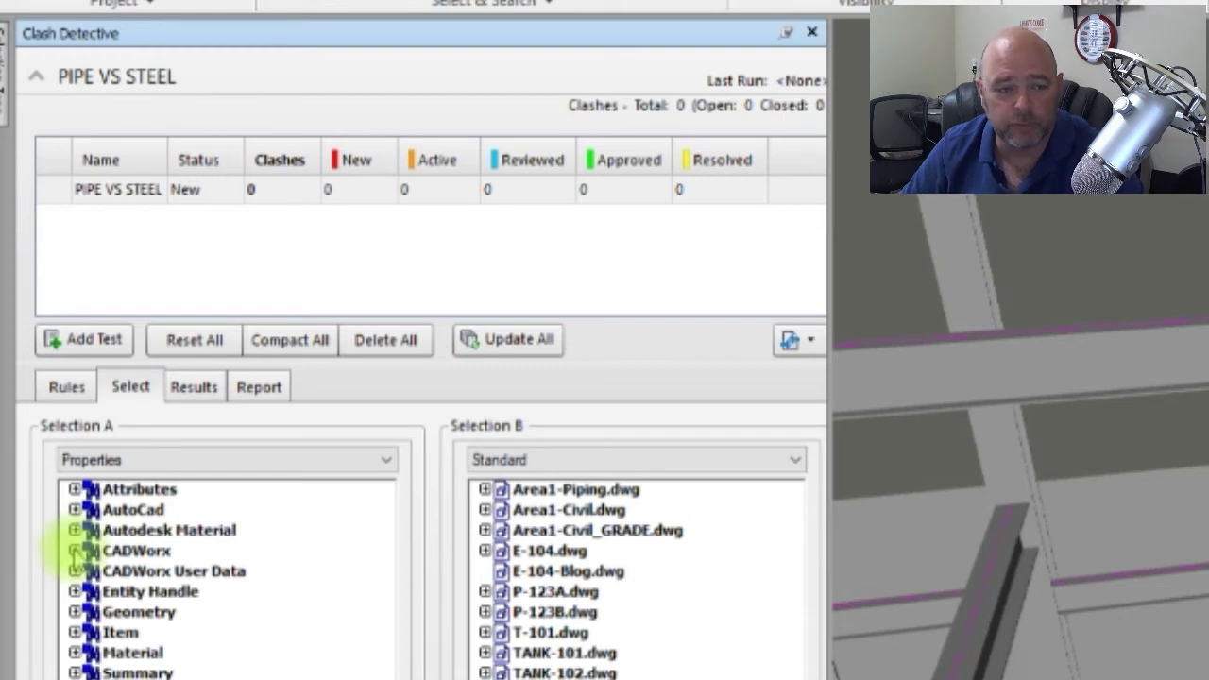
left_click(74, 551)
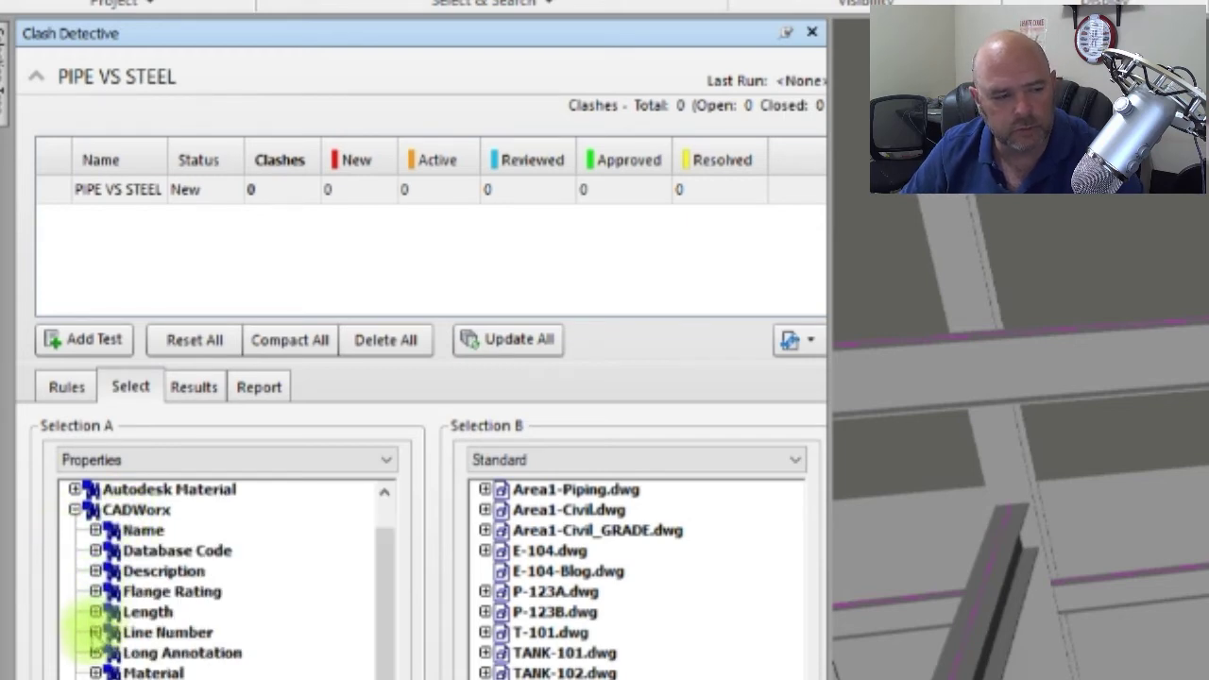
left_click(96, 632)
left_click(212, 652)
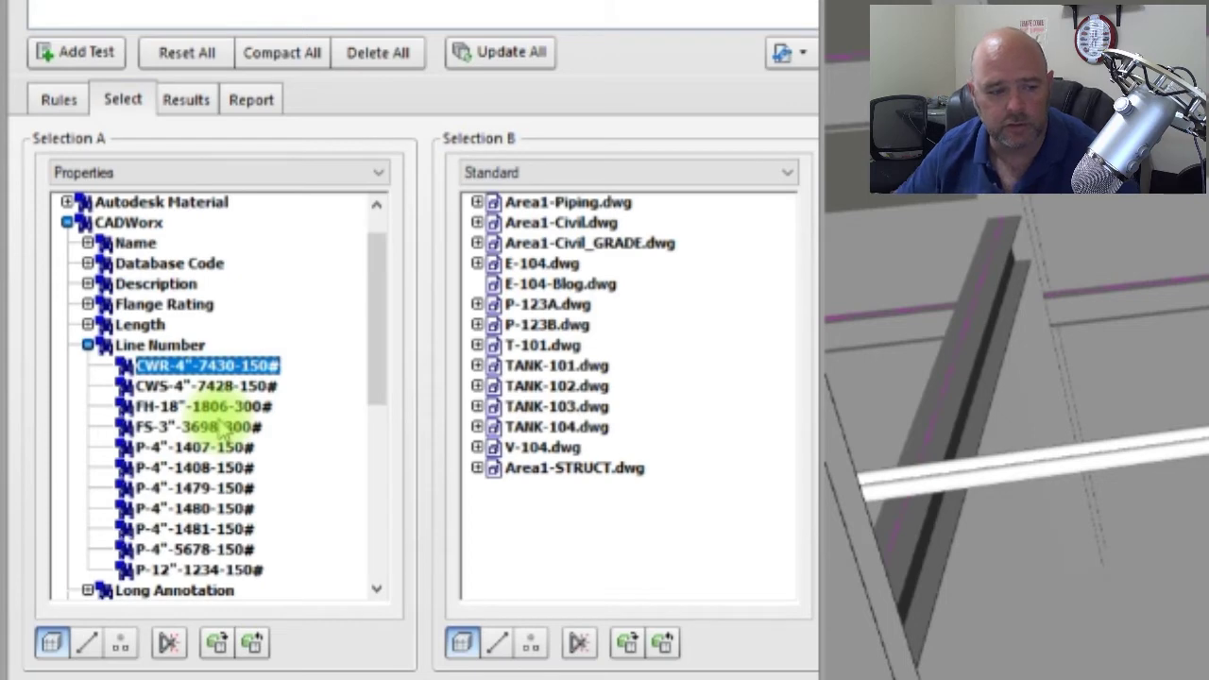
left_click(241, 572, "shift")
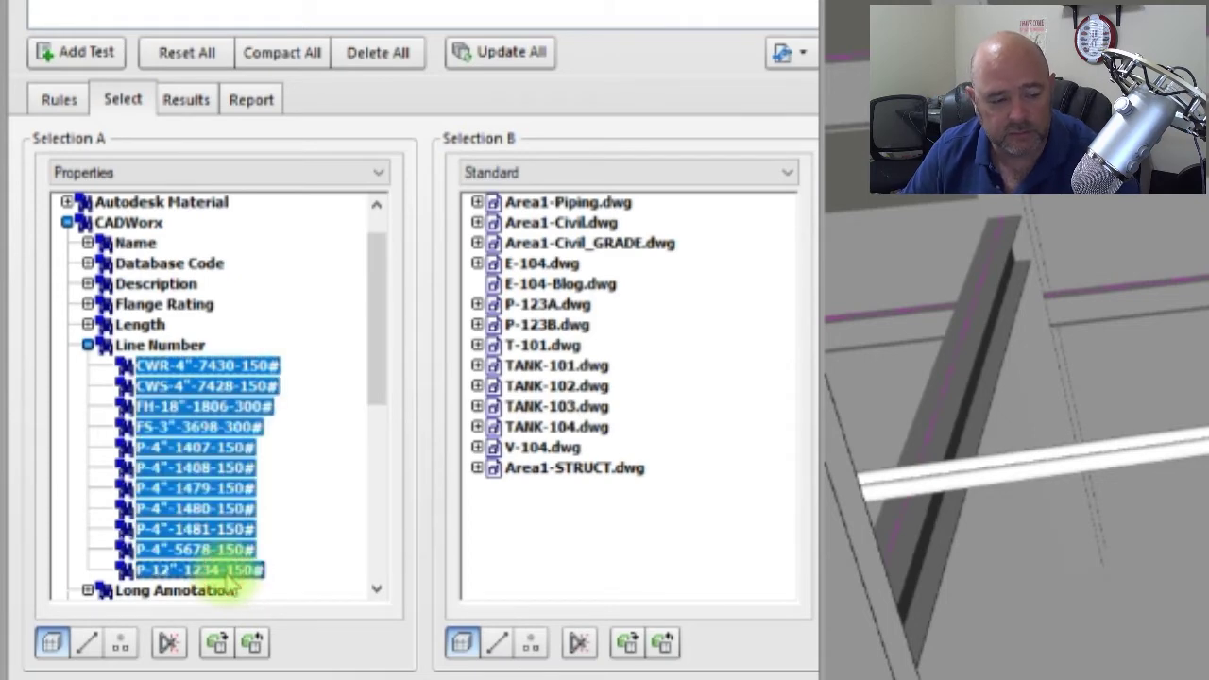
left_click(213, 427, "ctrl")
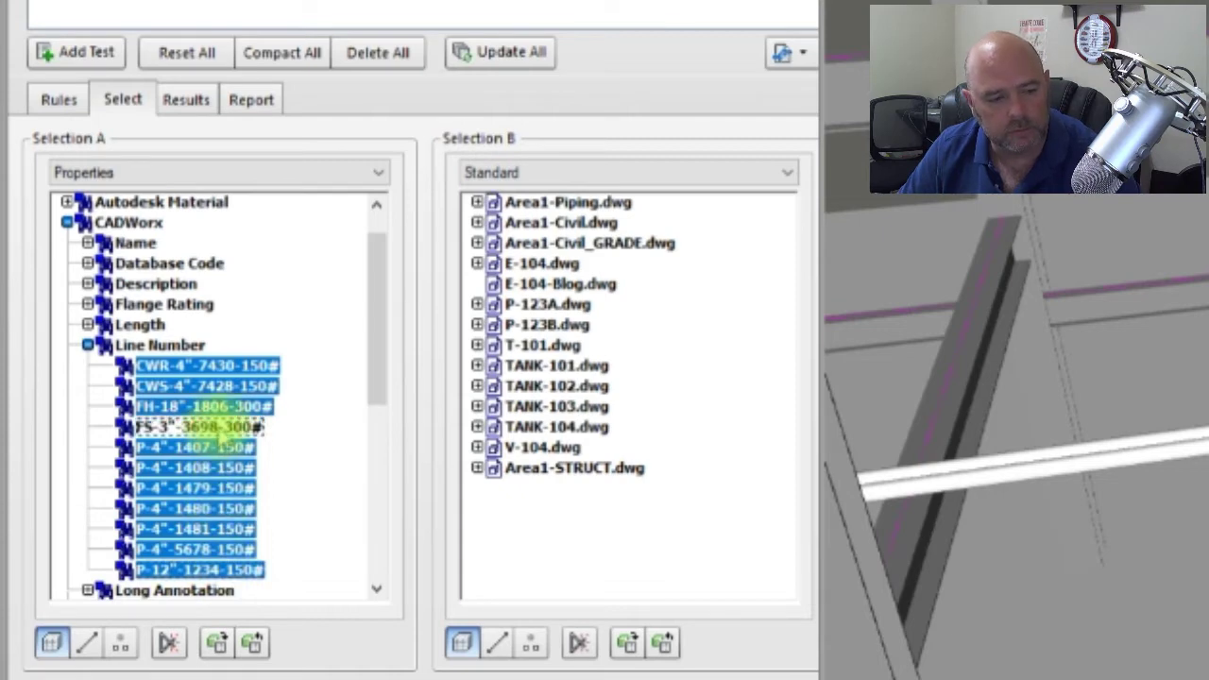
left_click(208, 406, "ctrl")
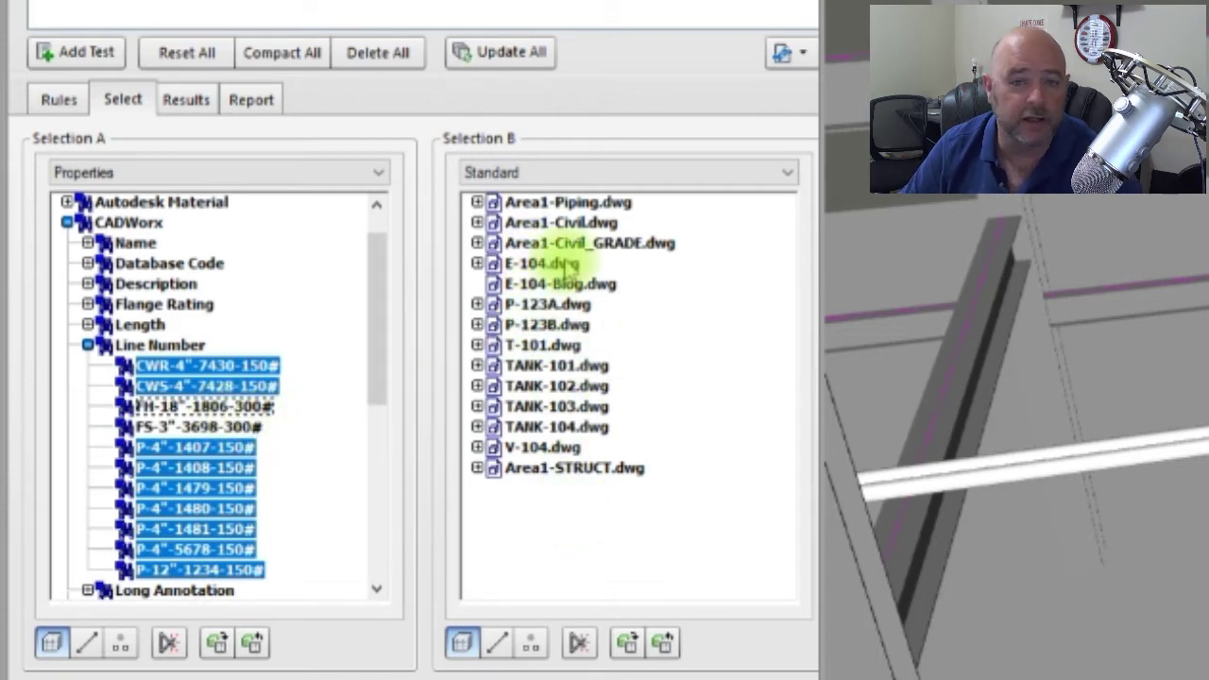
left_click(257, 364)
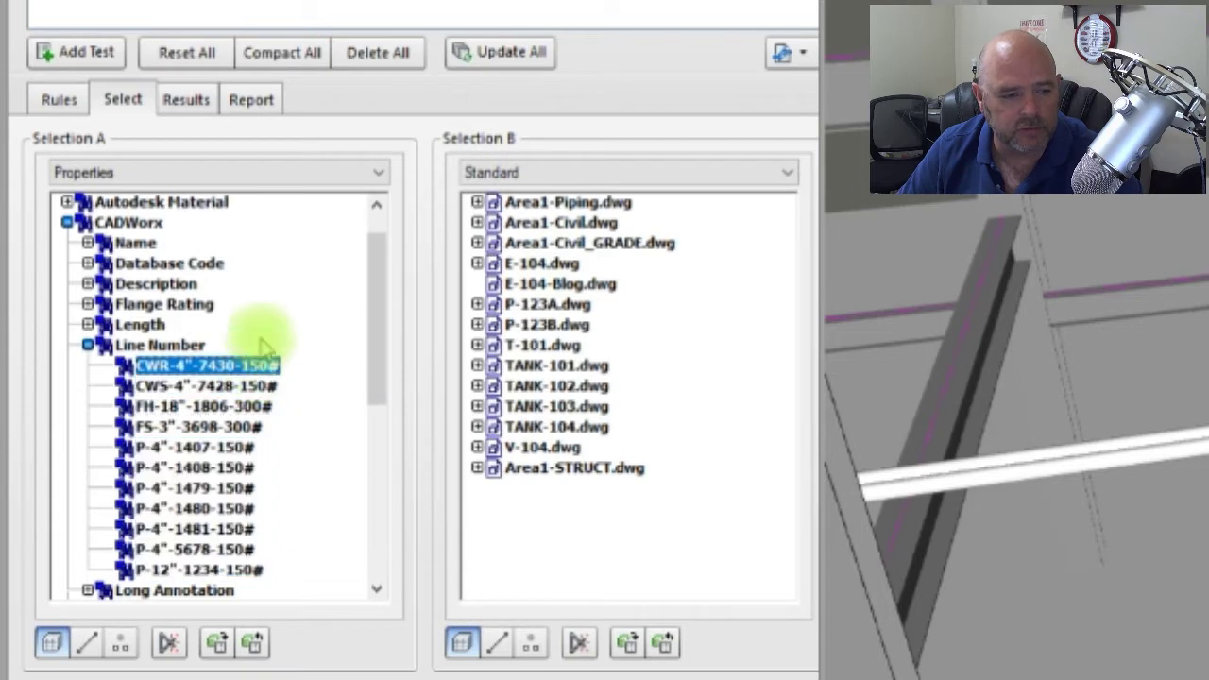
Switch Selection A back to the file list, clearing components and collapsing Area1-Piping.dwg
left_click(295, 174)
left_click(225, 198)
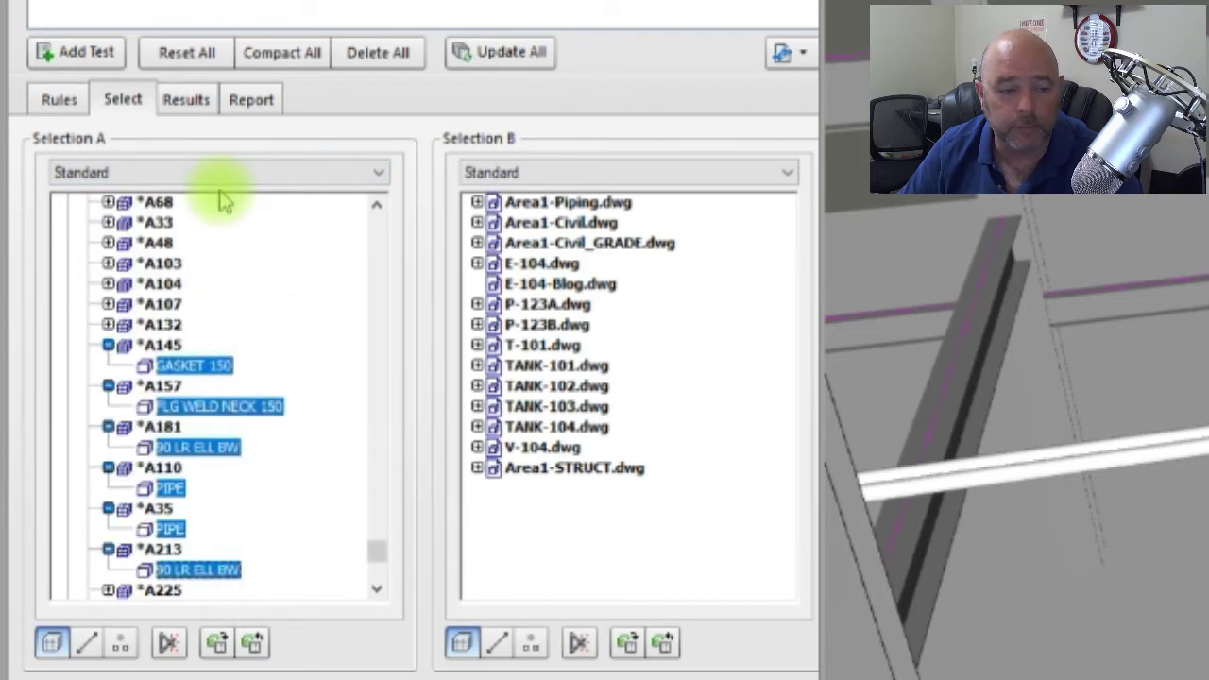
left_click(296, 337)
scroll(297, 344, "up", 10)
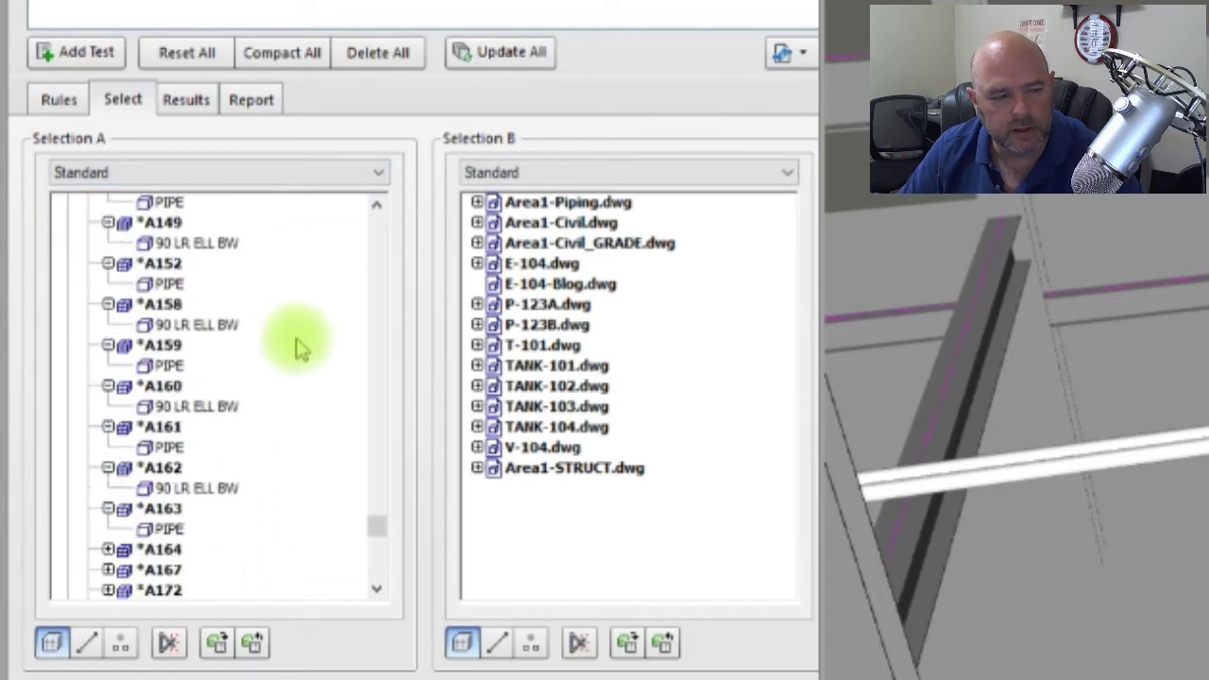
left_click_drag(378, 525, 372, 221)
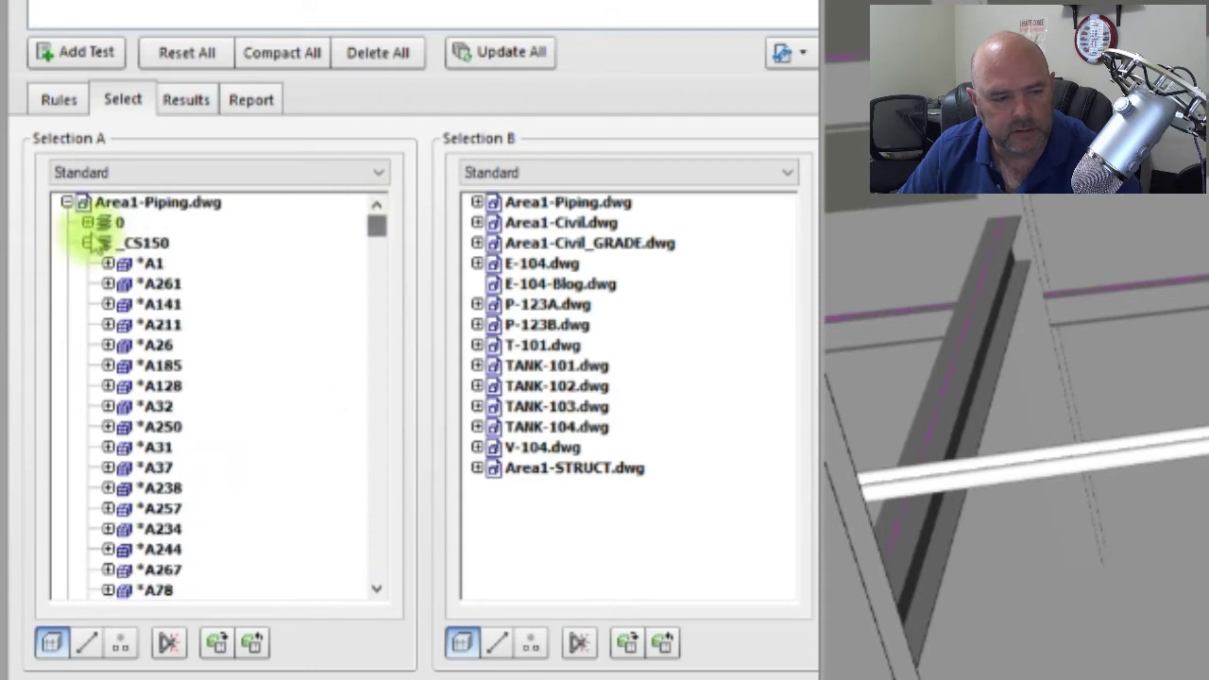
left_click(87, 243)
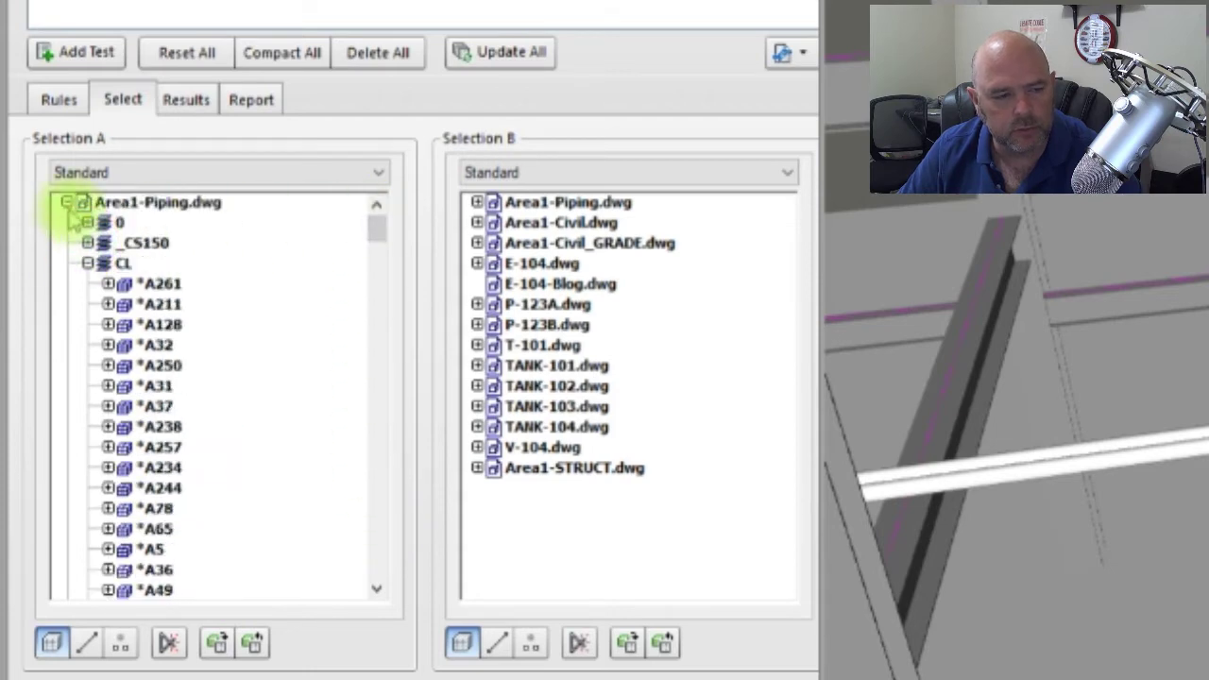
left_click(86, 263)
left_click(66, 202)
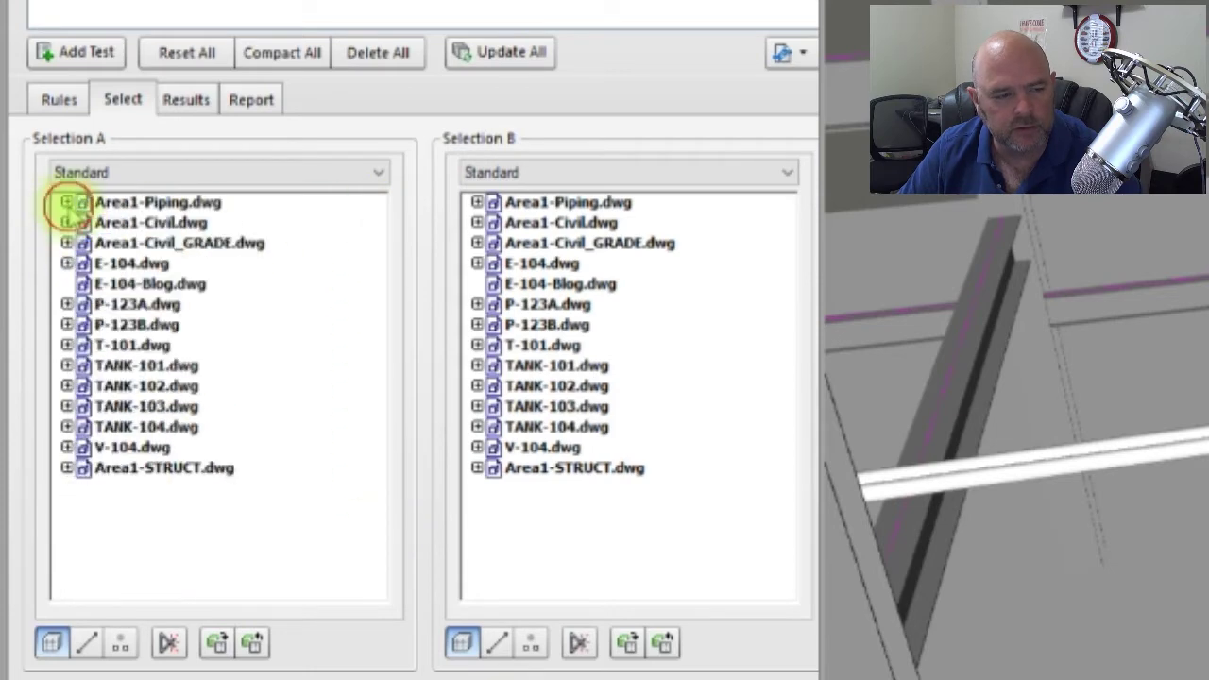
Test Area1-Piping.dwg against Area1-Civil.dwg and Area1-STRUCT.dwg, toggling Self-Intersect
left_click(184, 203)
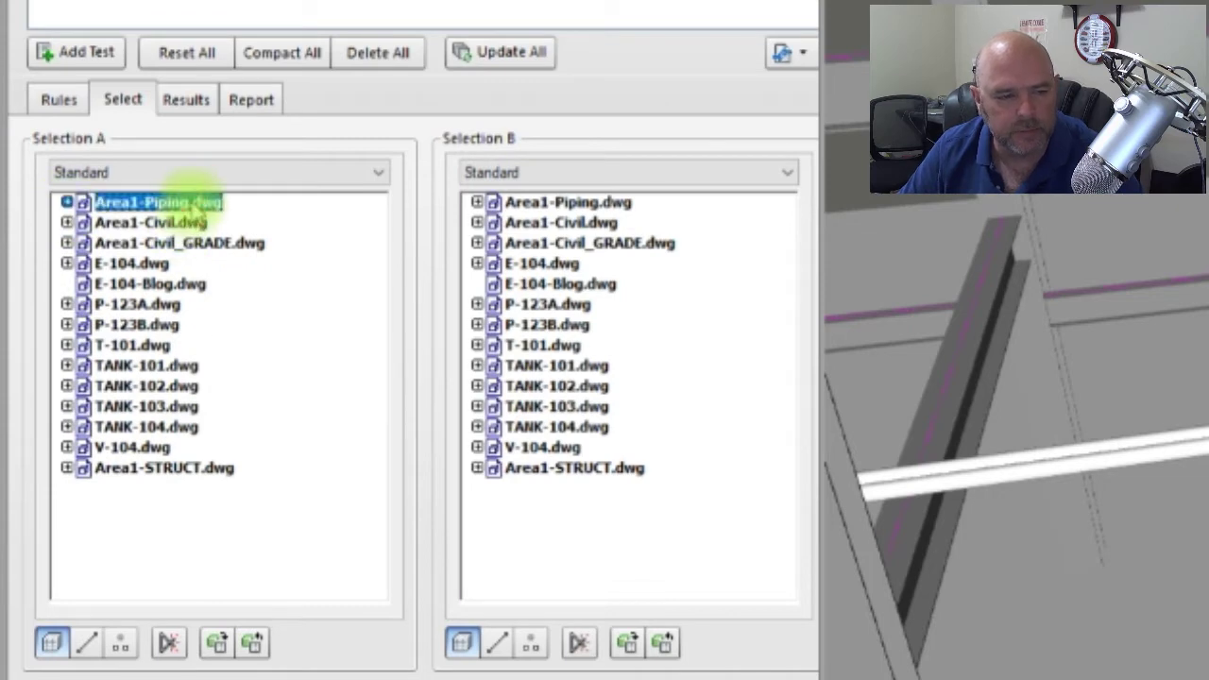
left_click(560, 224)
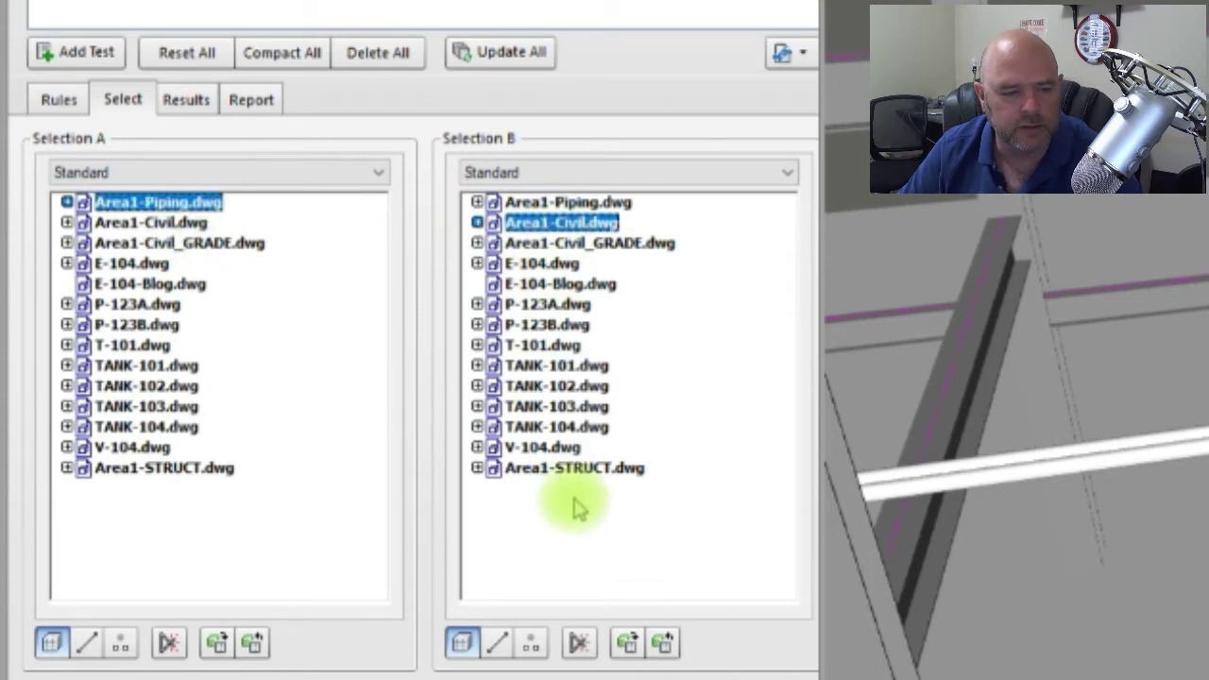
left_click(578, 469, "ctrl")
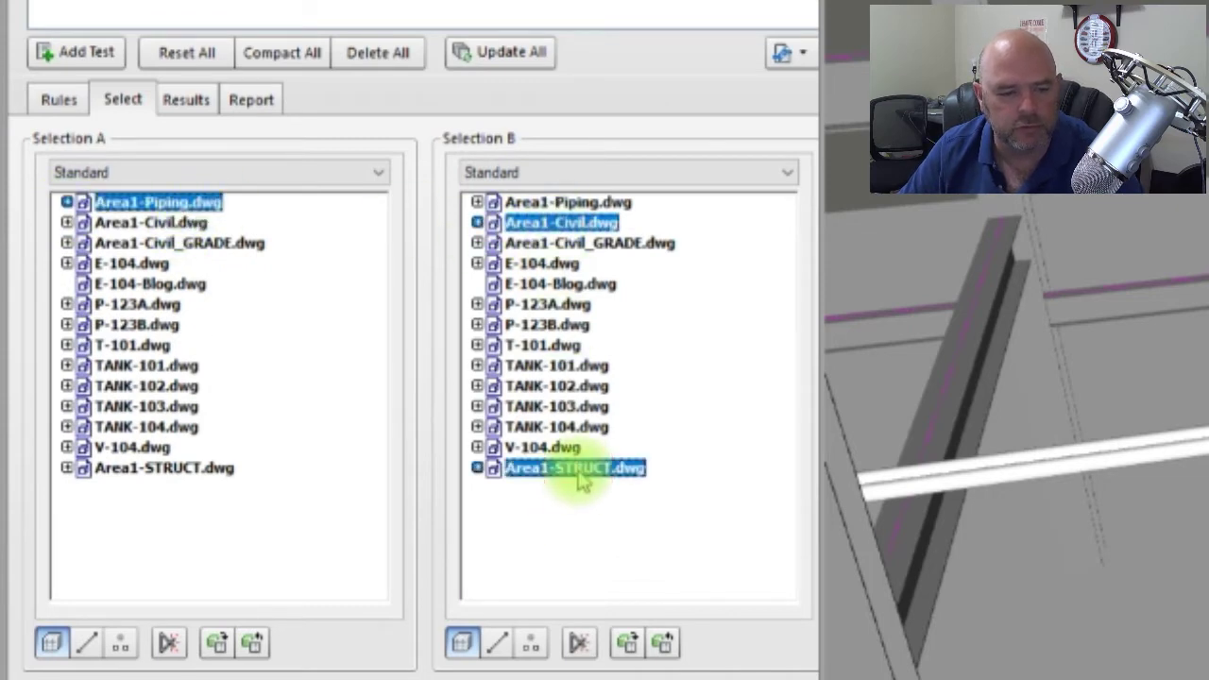
left_click(167, 648)
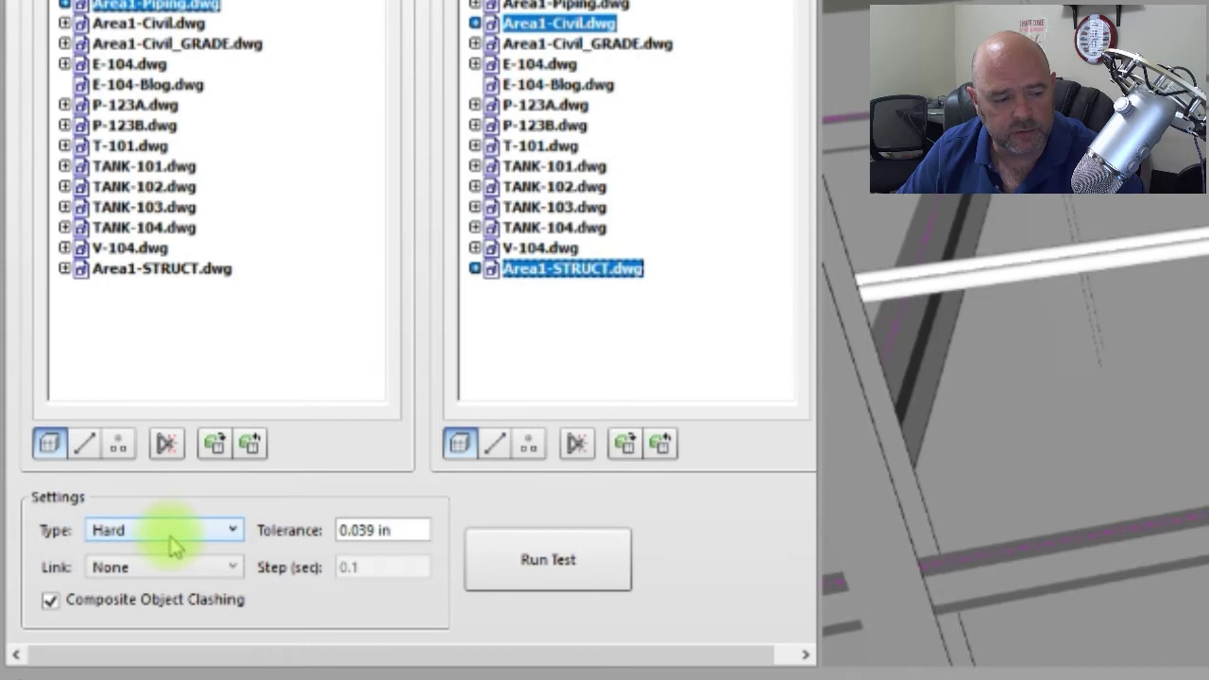
Keep the Hard clash type and change the tolerance to 0.125 in
left_click(173, 536)
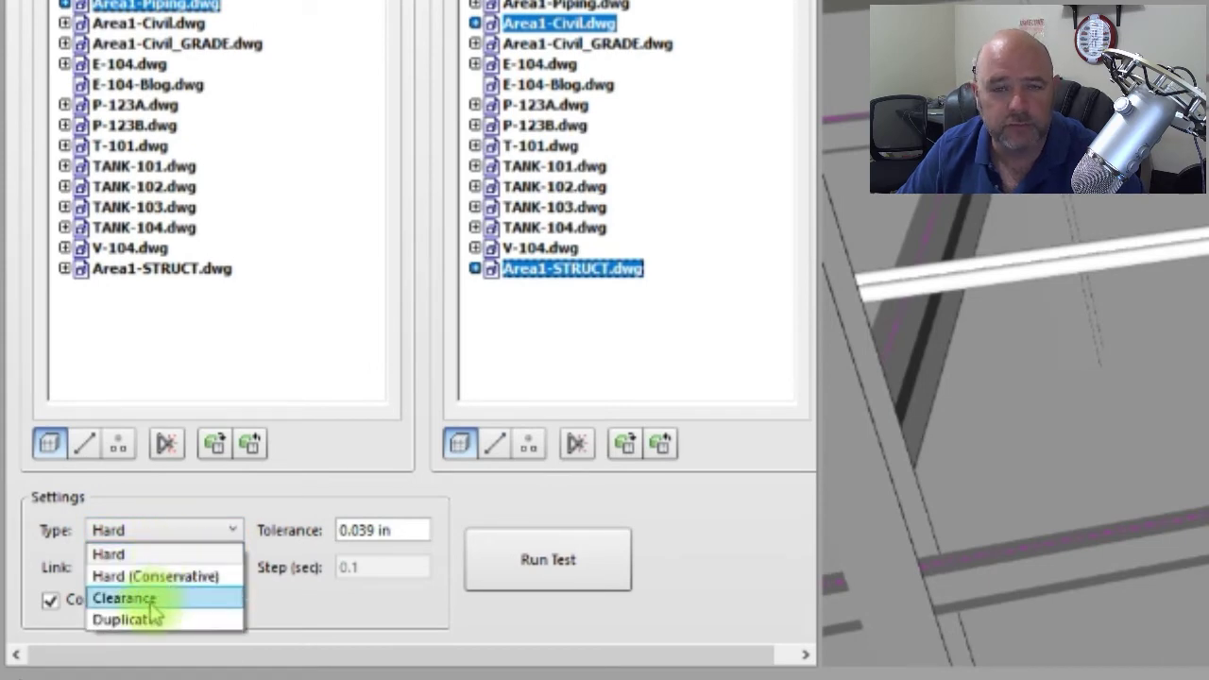
left_click(186, 505)
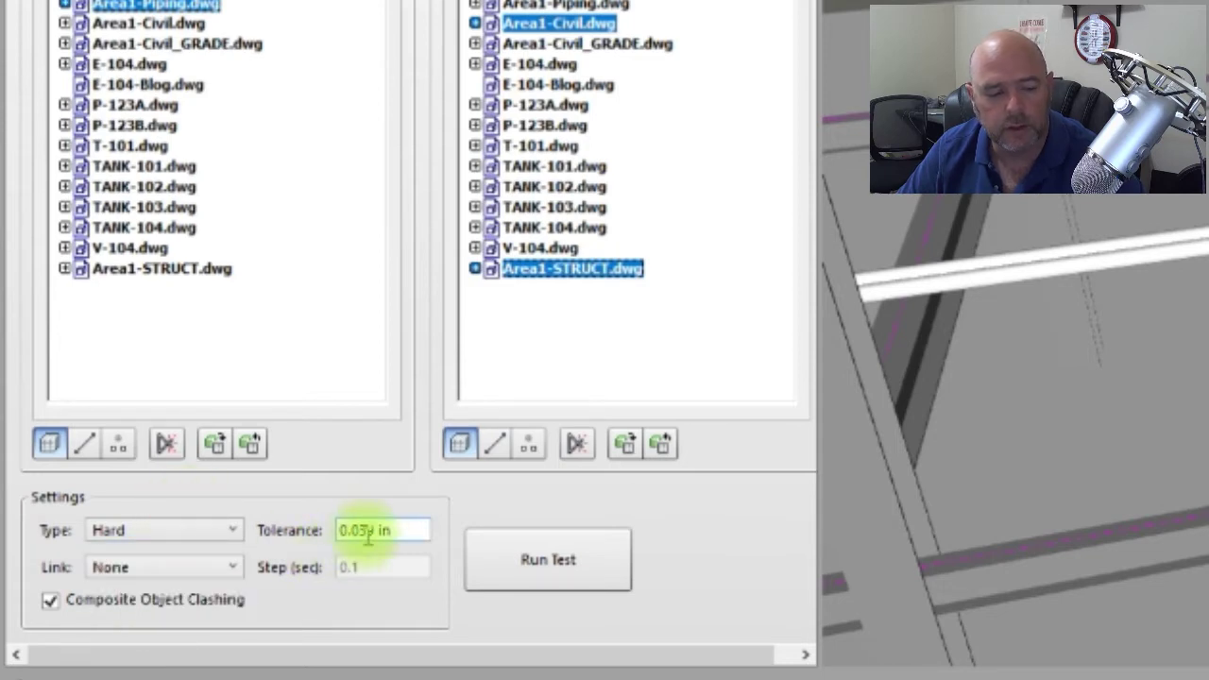
left_click(399, 530)
double_click(403, 530)
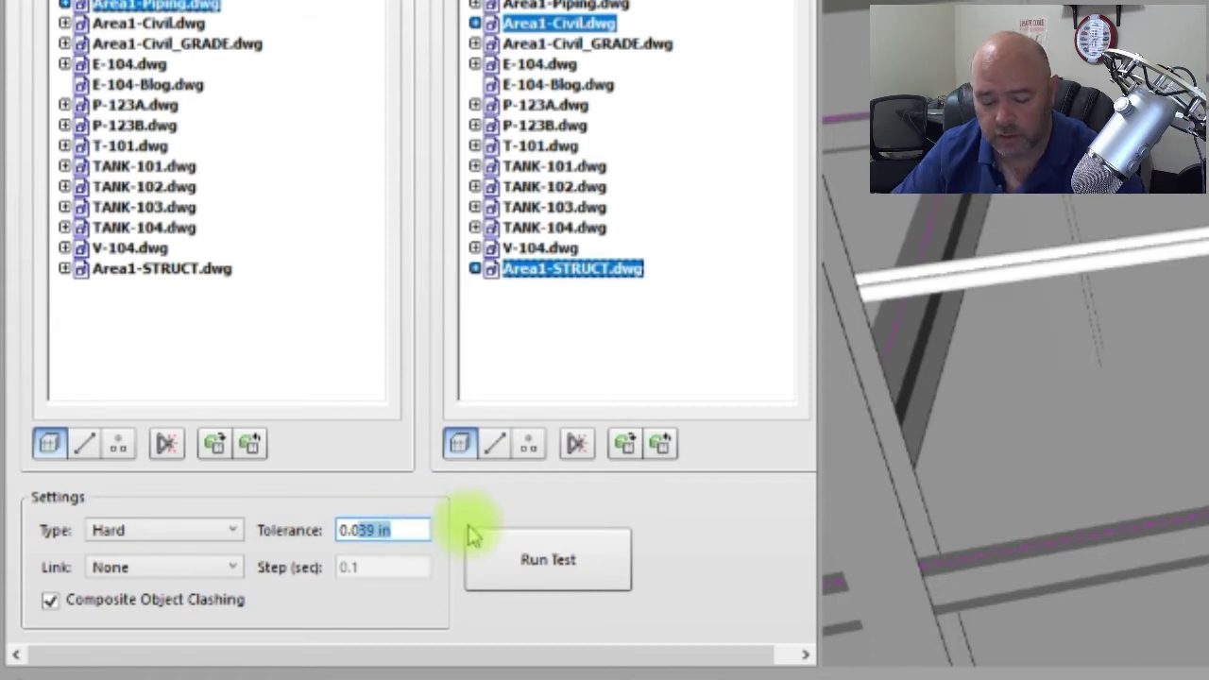
key("BackSpace")
key("BackSpace")
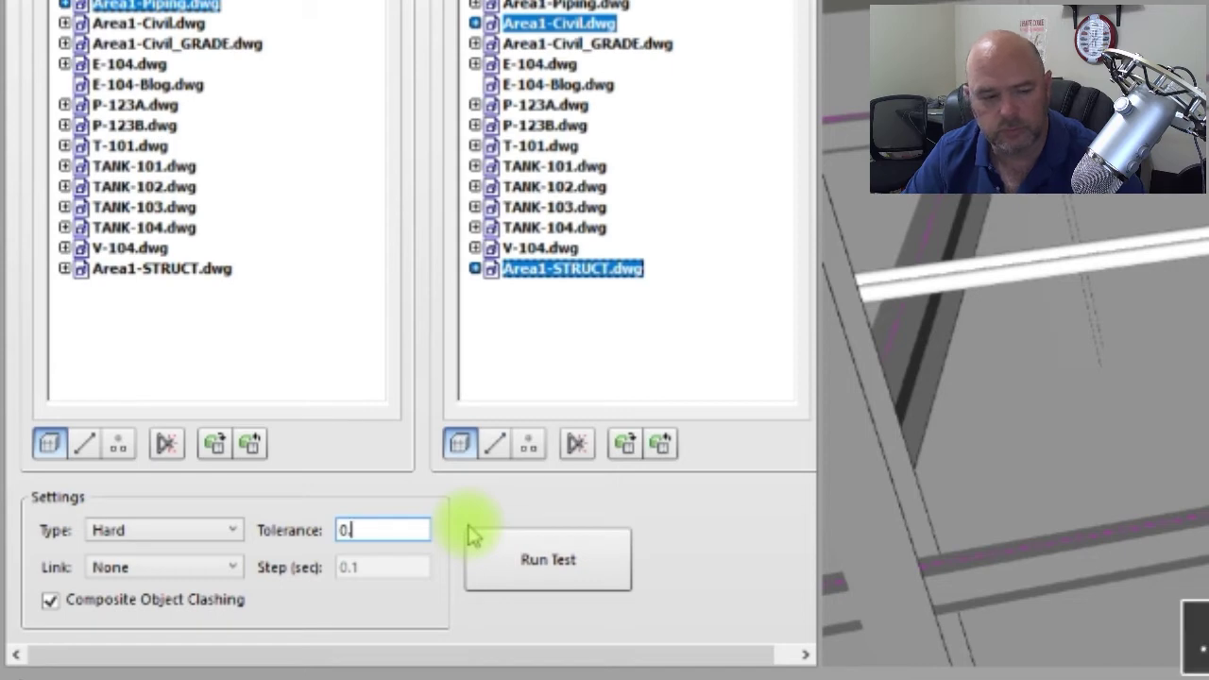
type("1")
key("BackSpace")
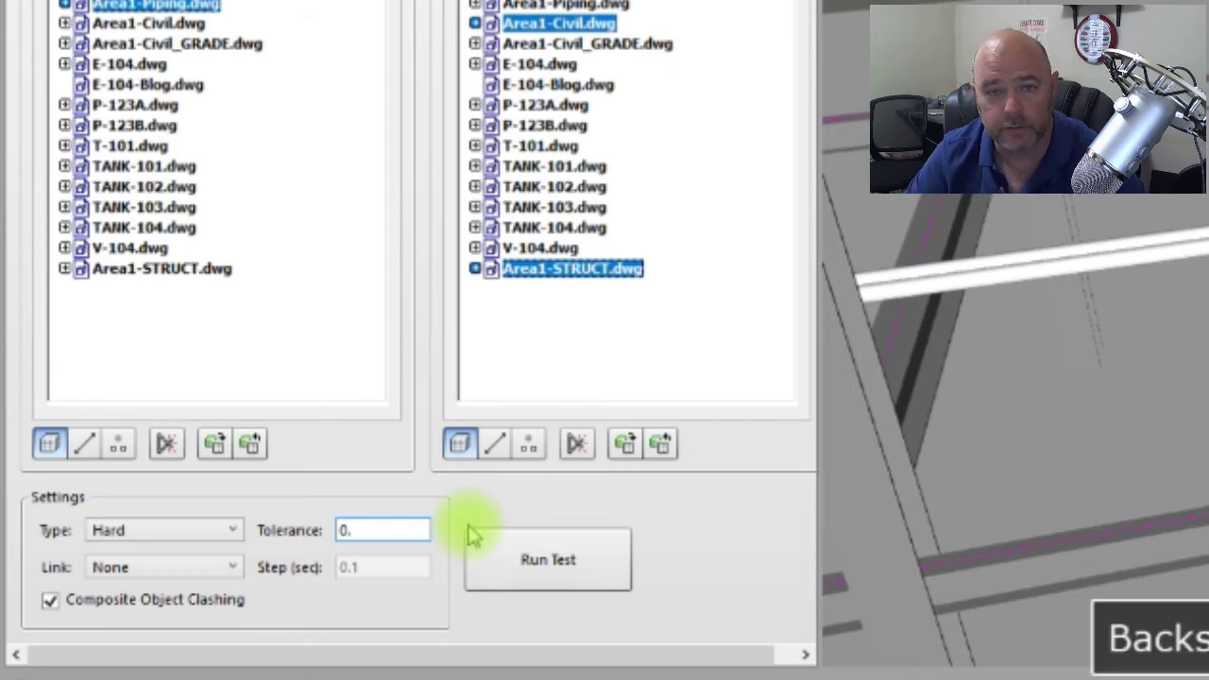
type("125")
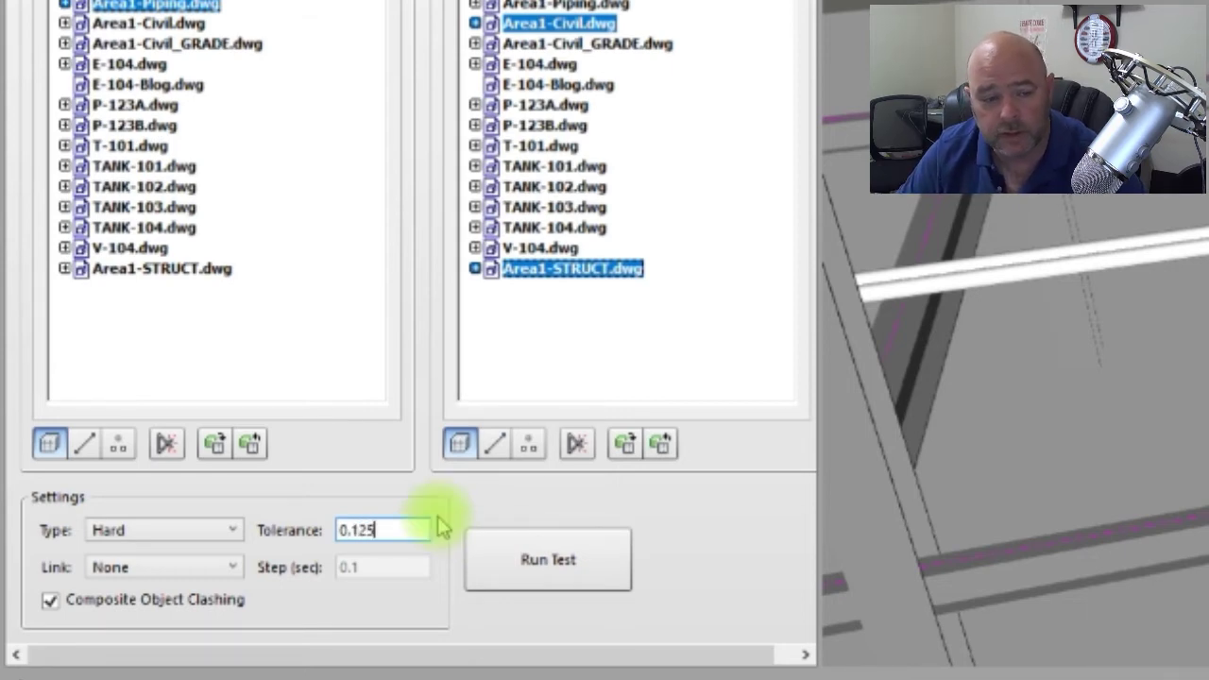
Leave Link set to None and run the clash test
left_click(213, 566)
left_click(202, 529)
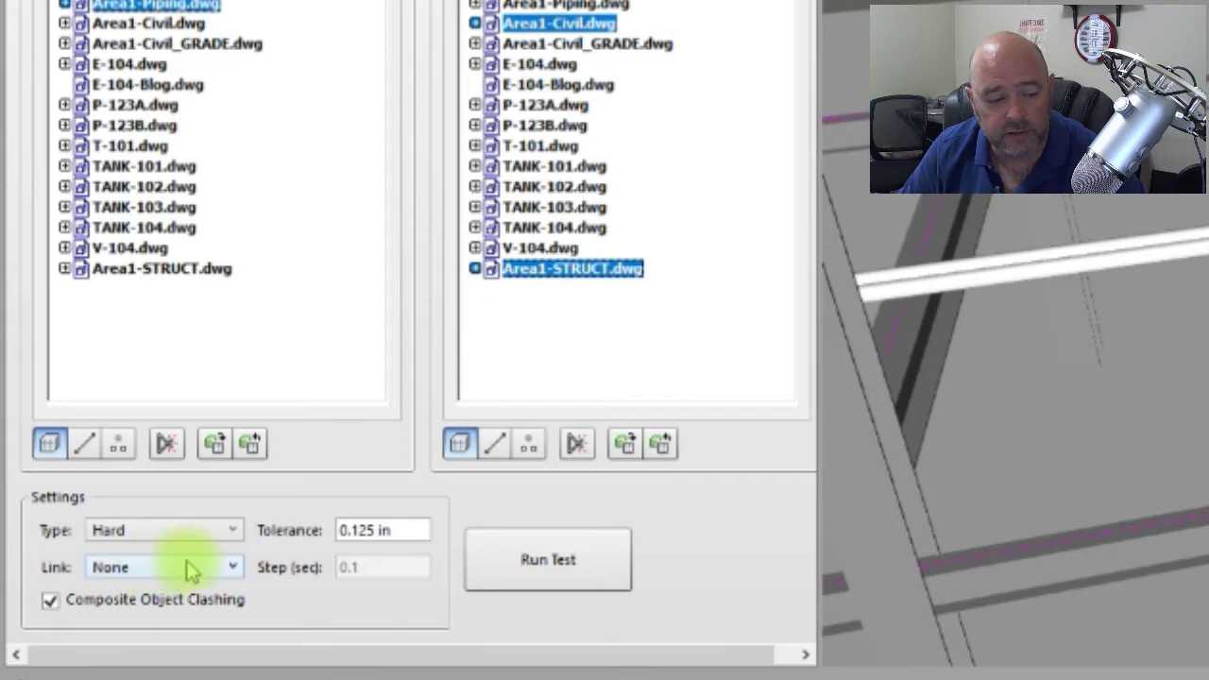
left_click(548, 560)
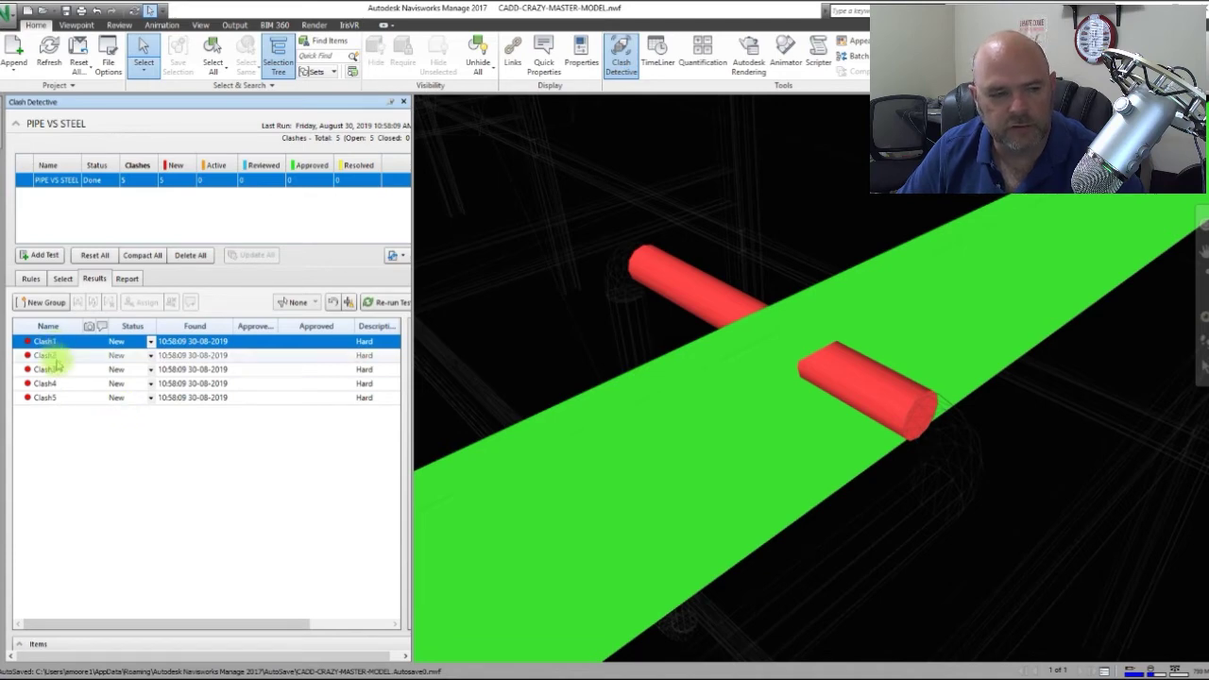
Select Clash2 to show the red pipe component intersecting the green steel
left_click(52, 356)
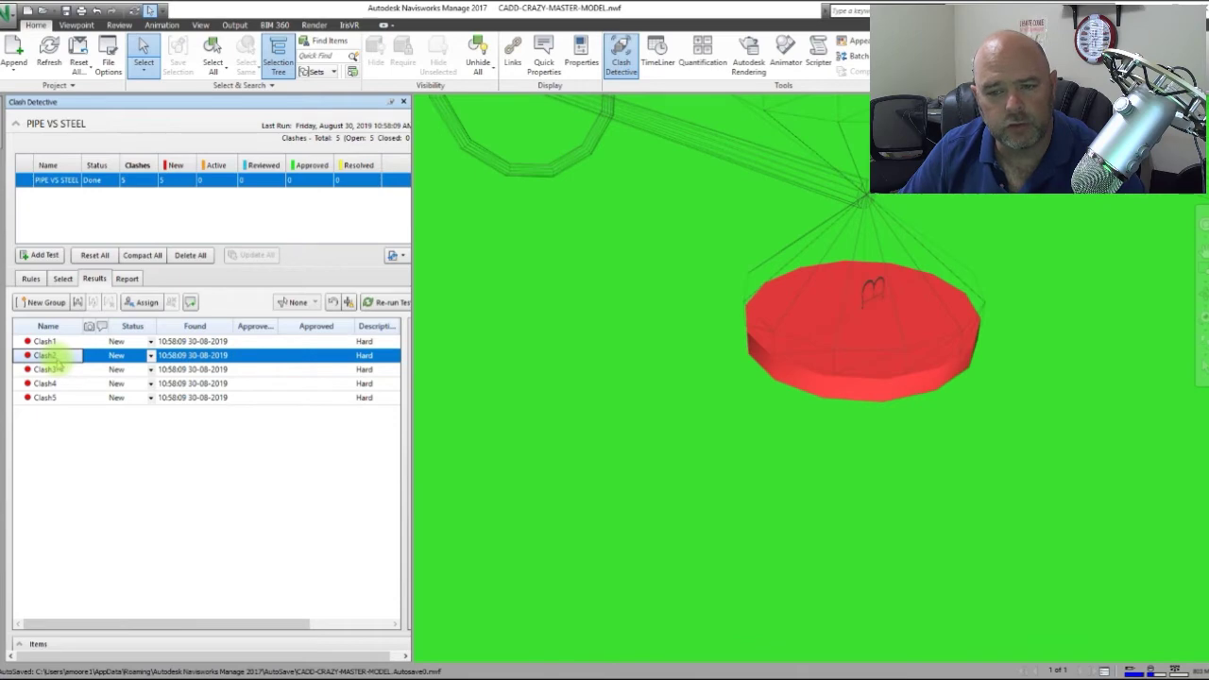
Inspect Clash3's red pipe elbow against the steel by zooming and orbiting, then view report settings
left_click(47, 369)
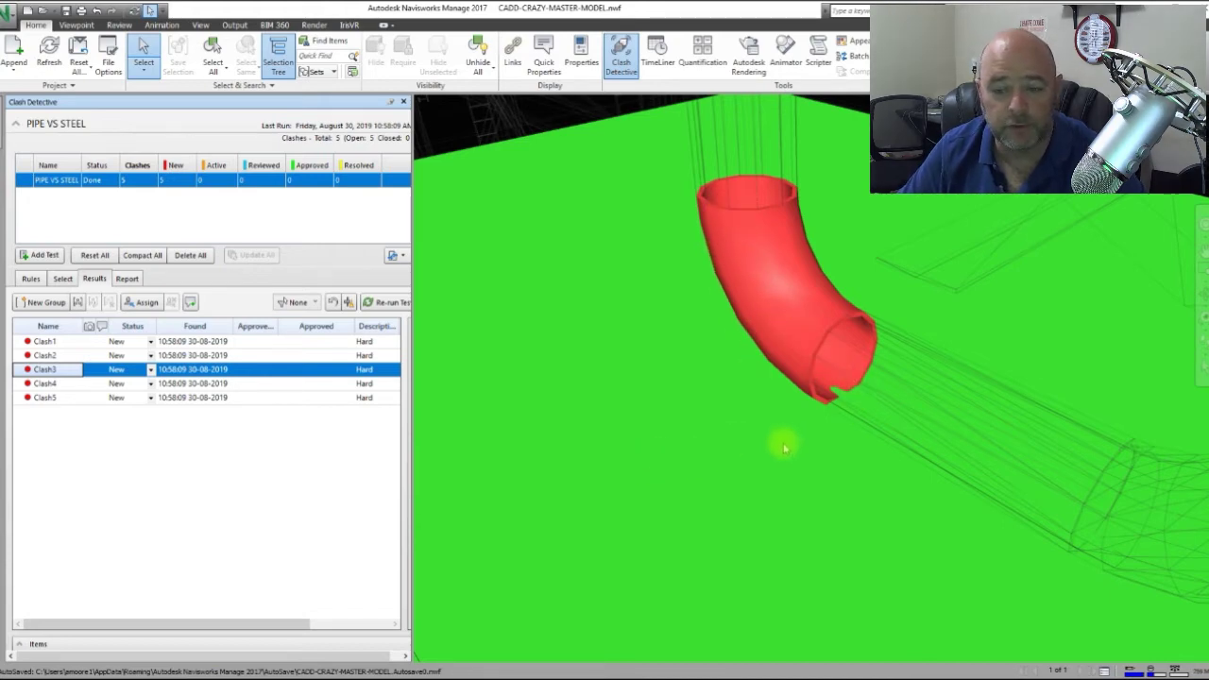
scroll(763, 442, "down", 8)
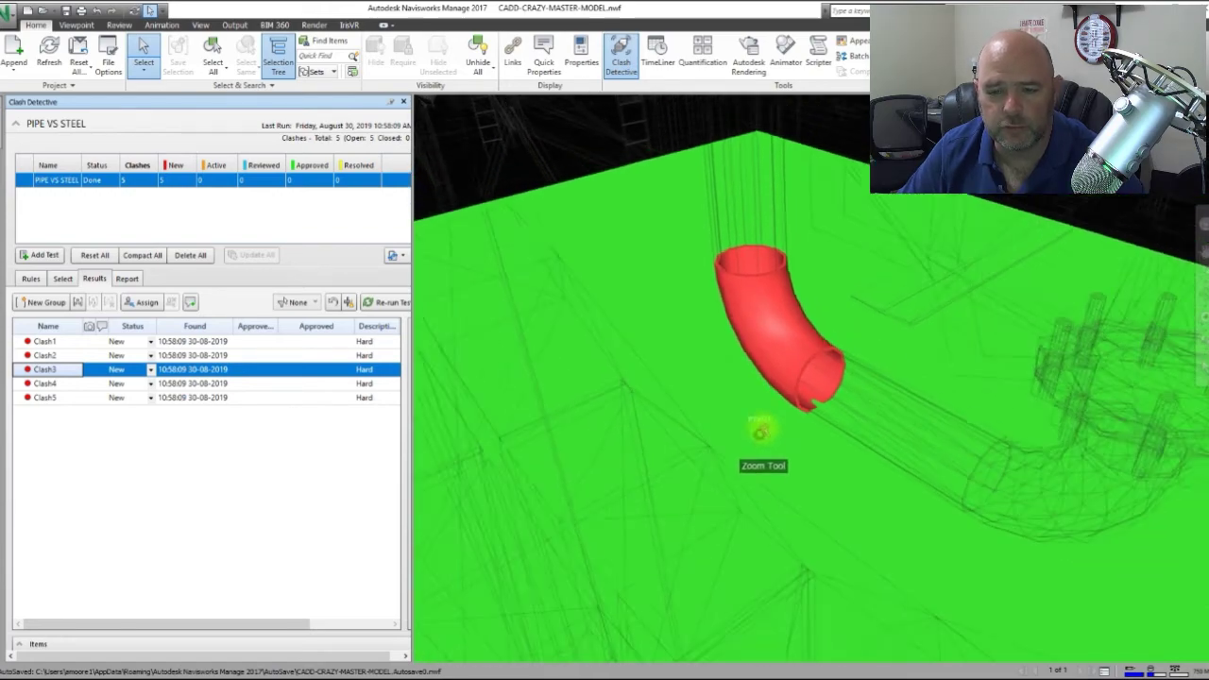
middle_click_drag(763, 430, 645, 454, "shift")
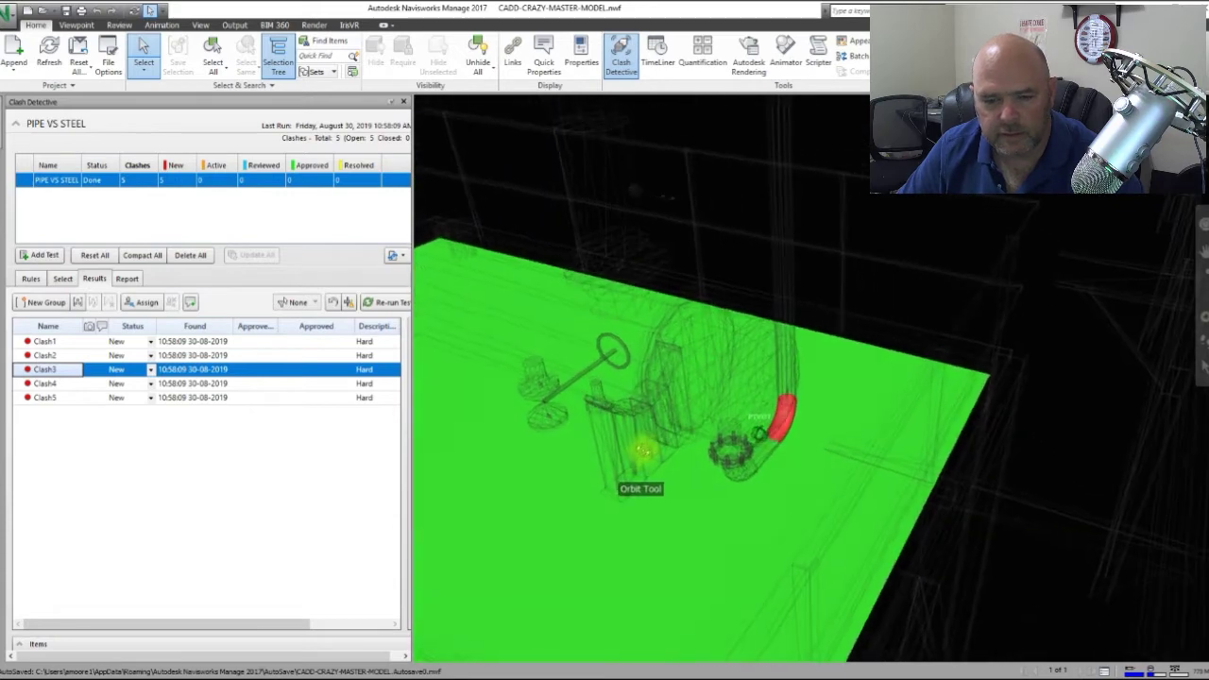
scroll(783, 432, "up", 3)
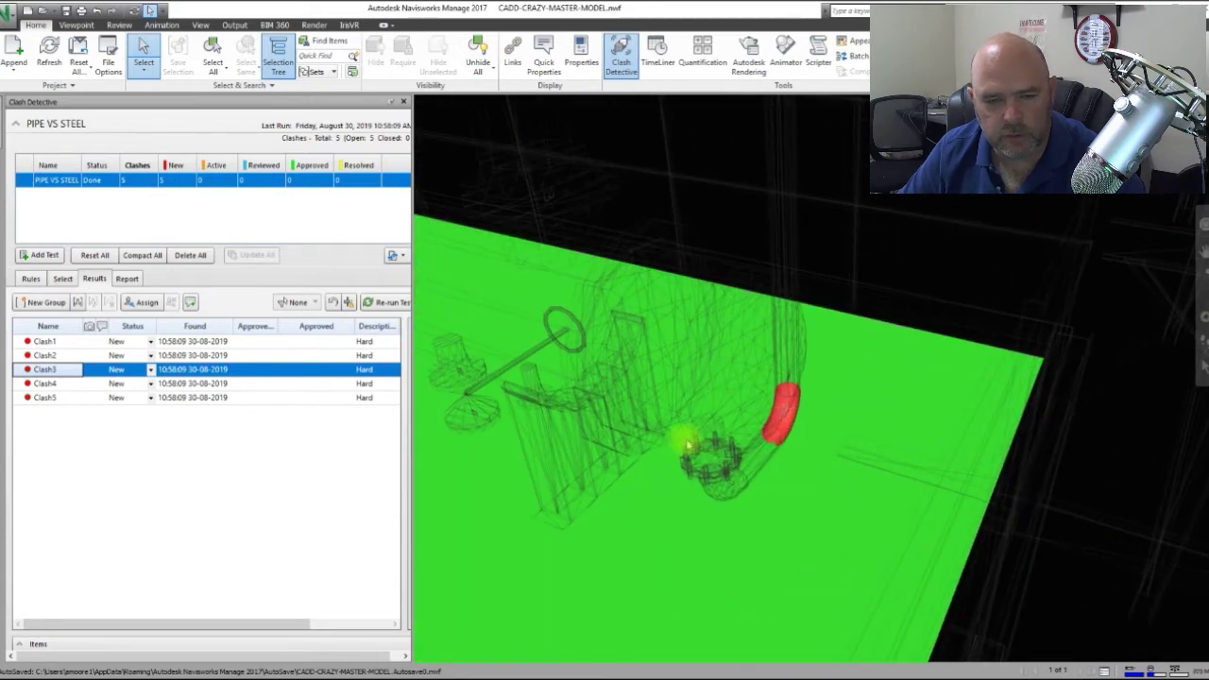
scroll(796, 451, "up", 3)
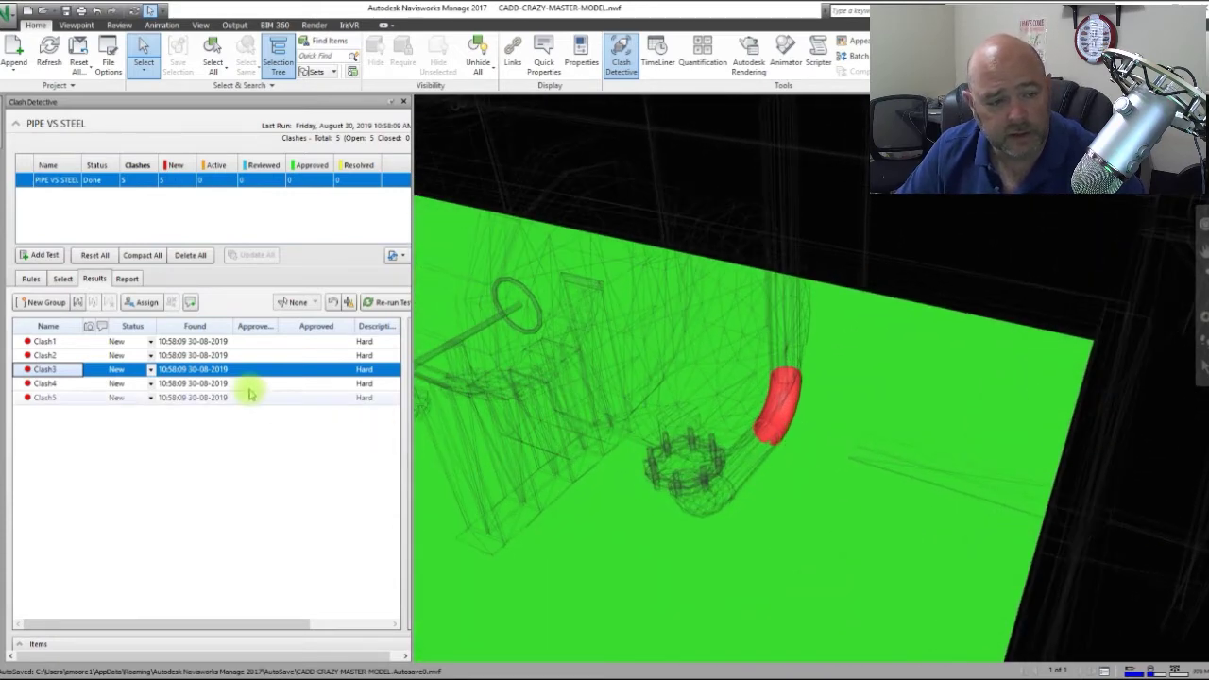
left_click(126, 279)
scroll(788, 463, "down", 1)
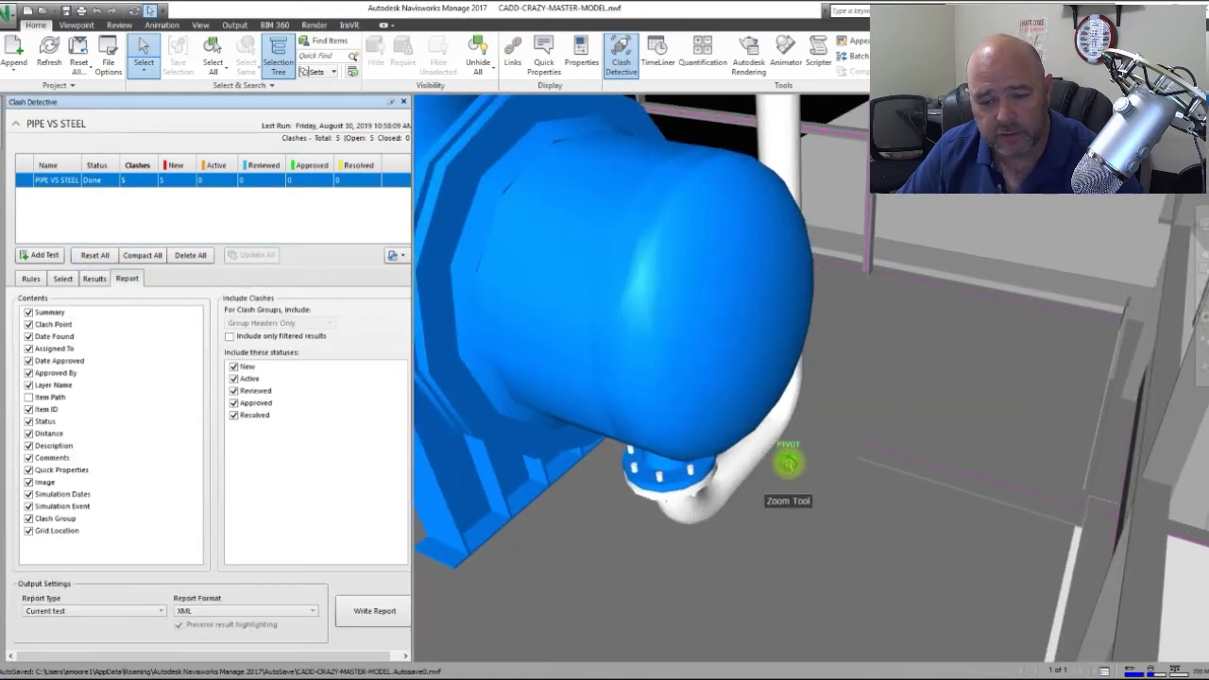
middle_click_drag(788, 463, 818, 464, "shift")
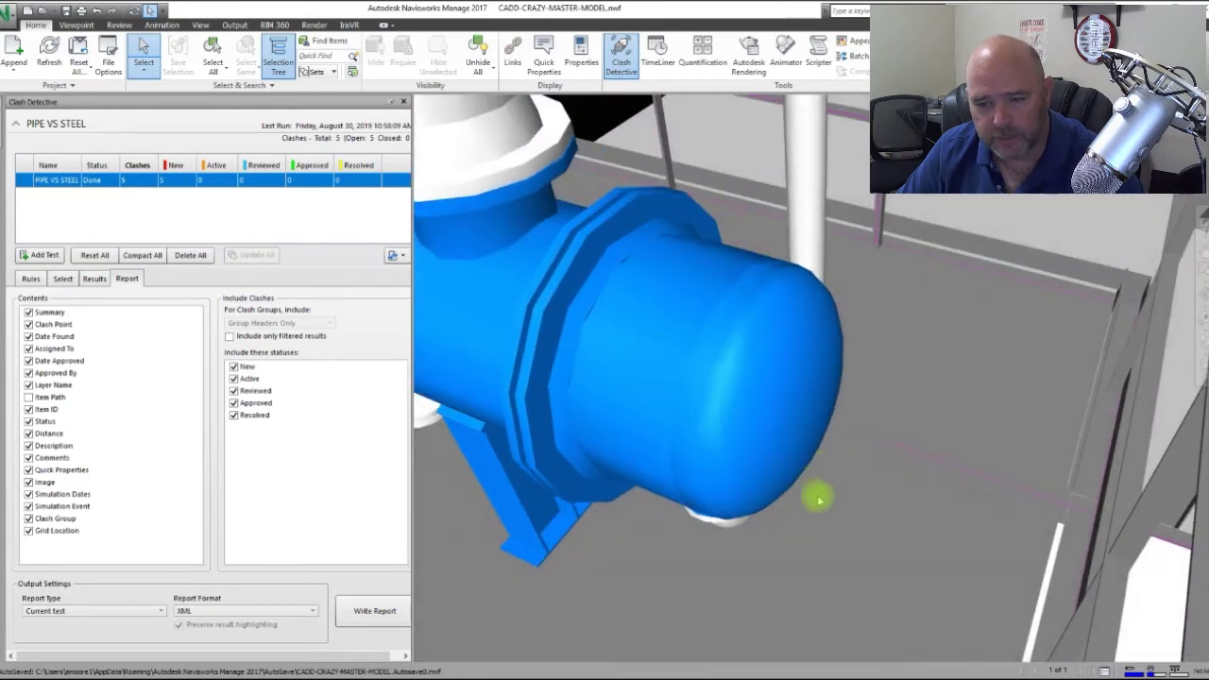
left_click(63, 280)
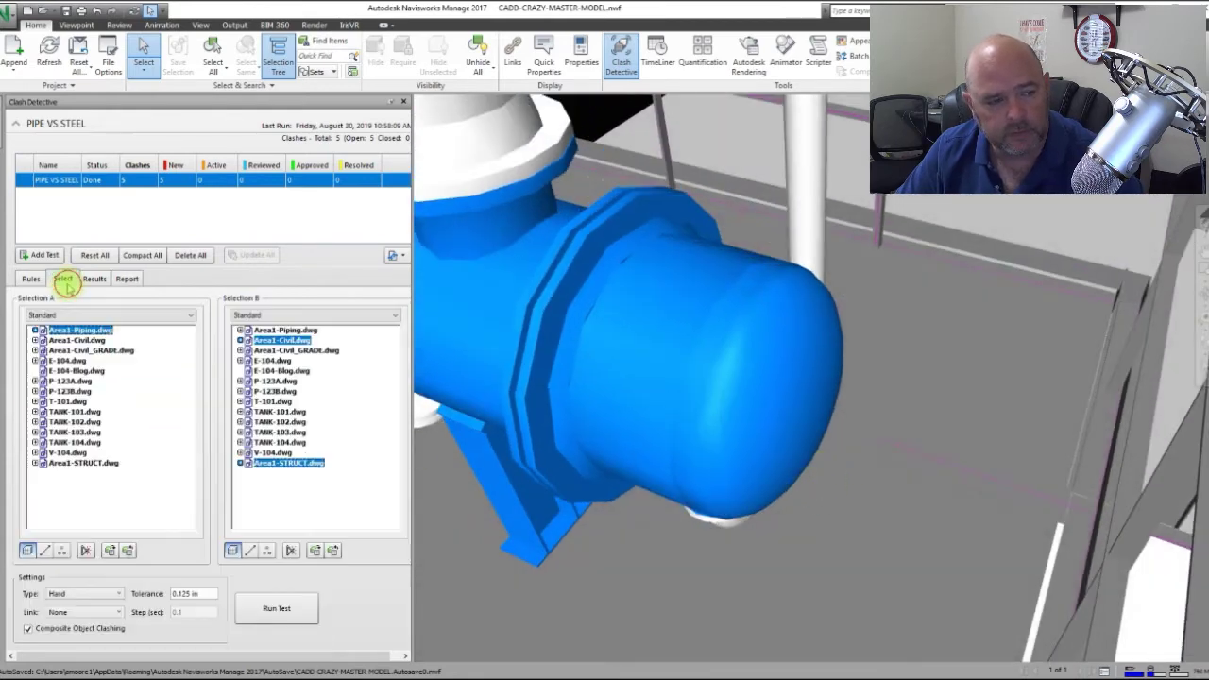
left_click(94, 279)
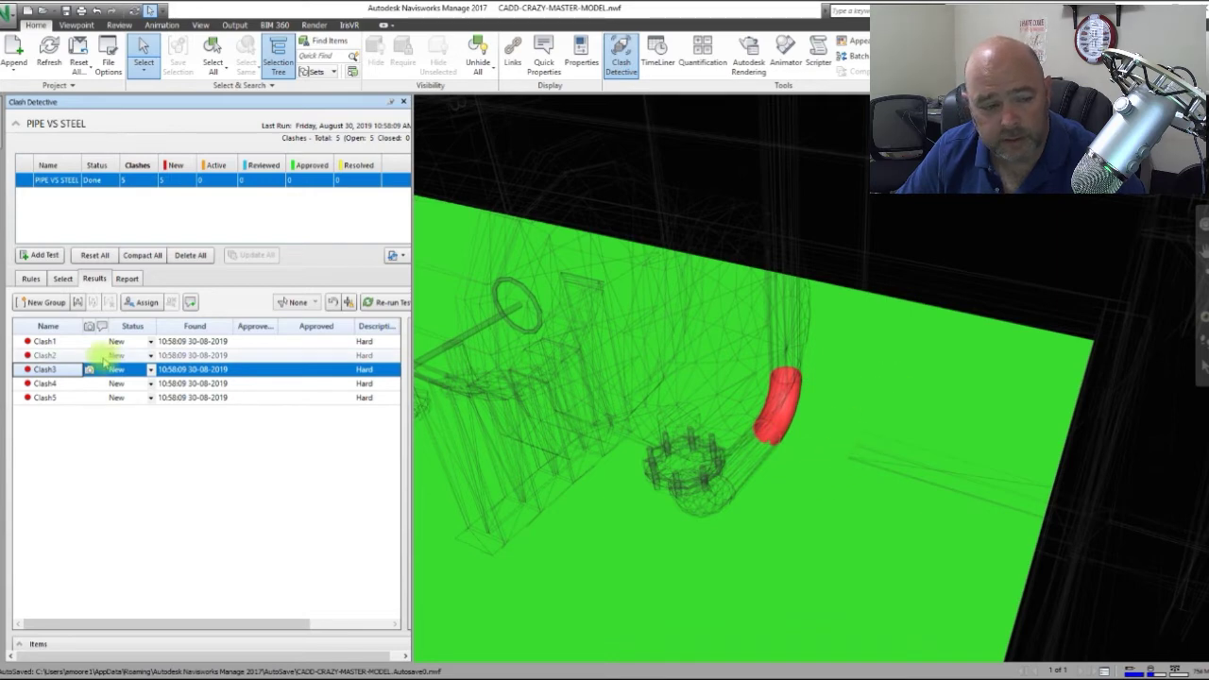
Review Clash4 and Clash5 in the model and set Clash5's status to Approved
left_click(49, 384)
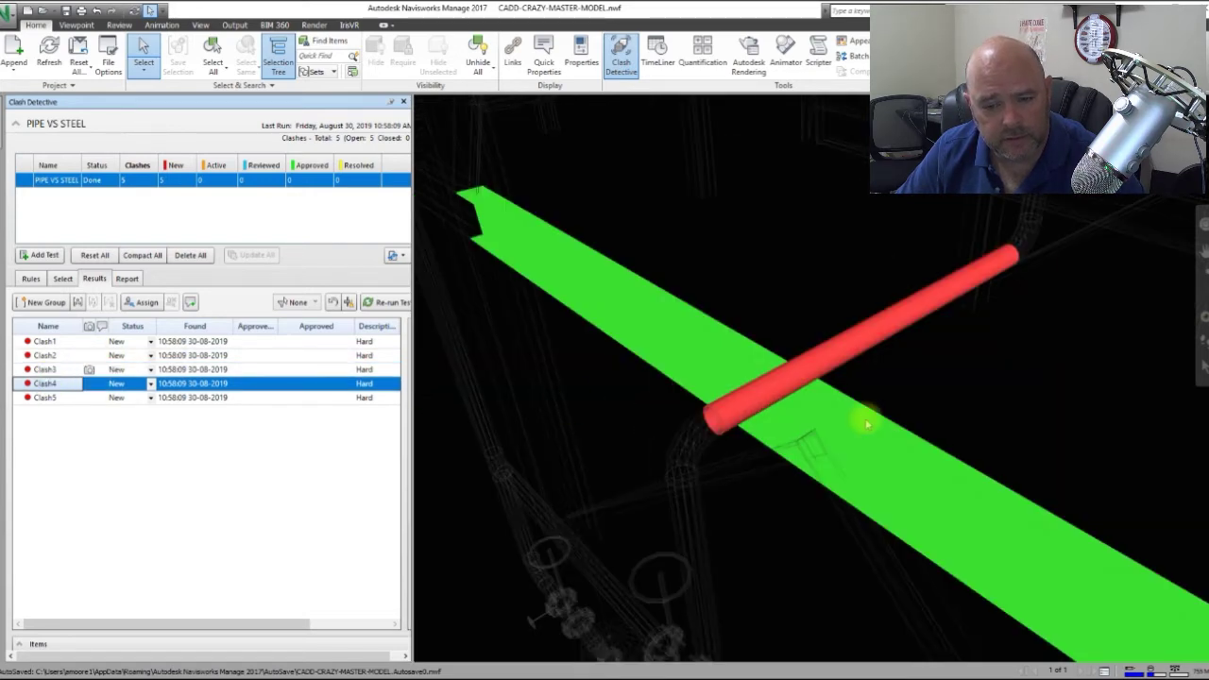
middle_click_drag(863, 418, 798, 408, "shift")
left_click(61, 398)
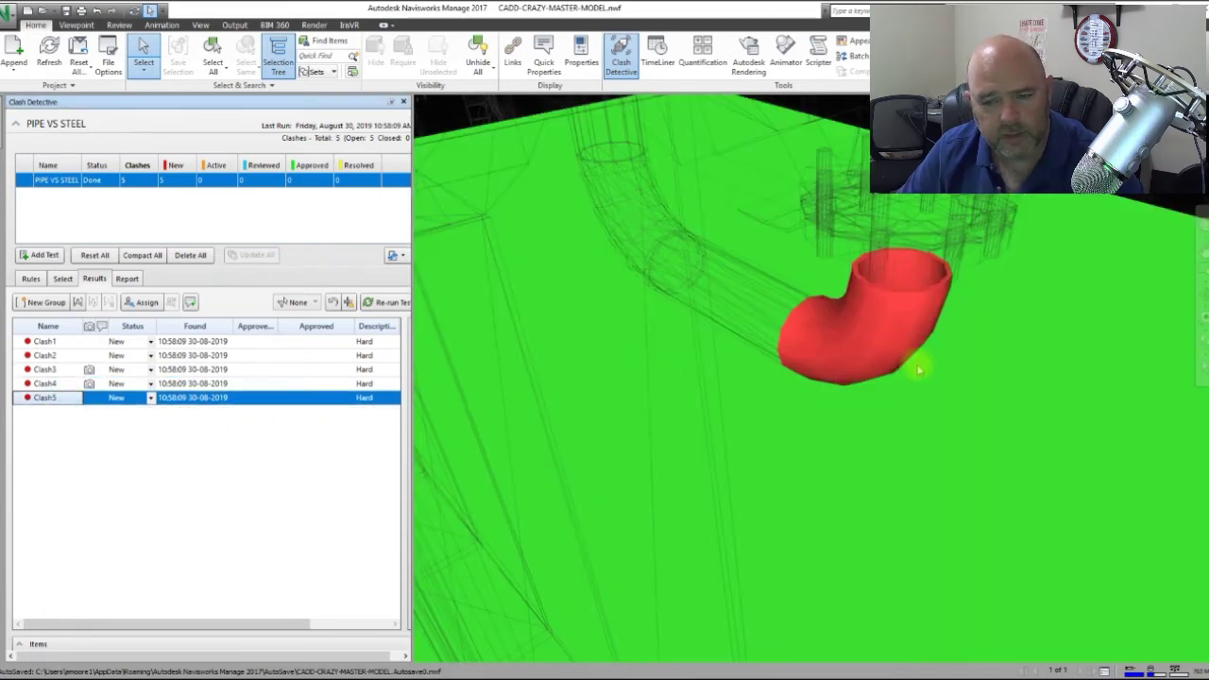
middle_click_drag(914, 364, 845, 369, "shift")
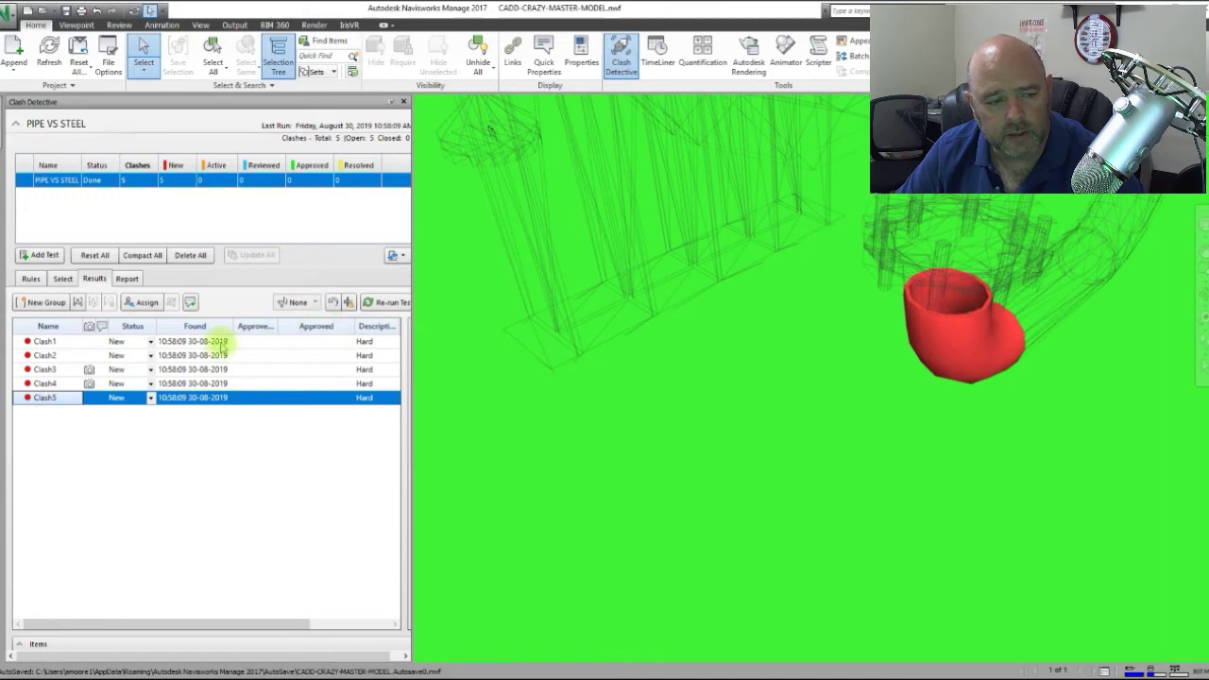
left_click(151, 397)
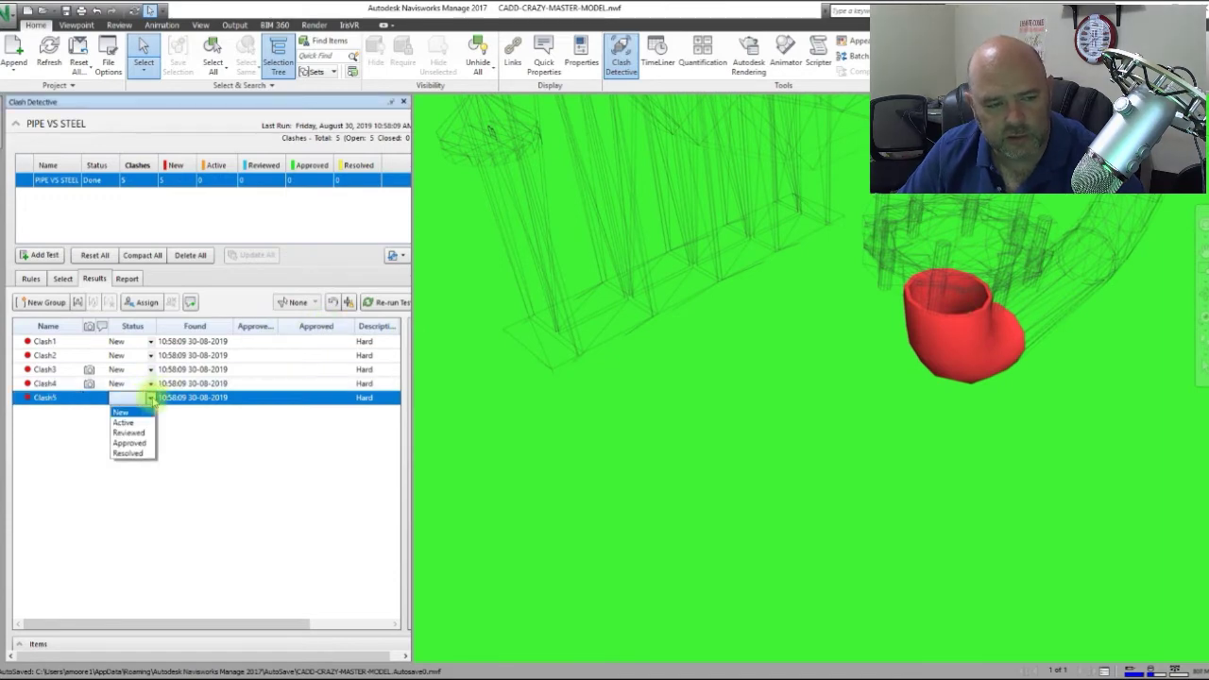
left_click(129, 442)
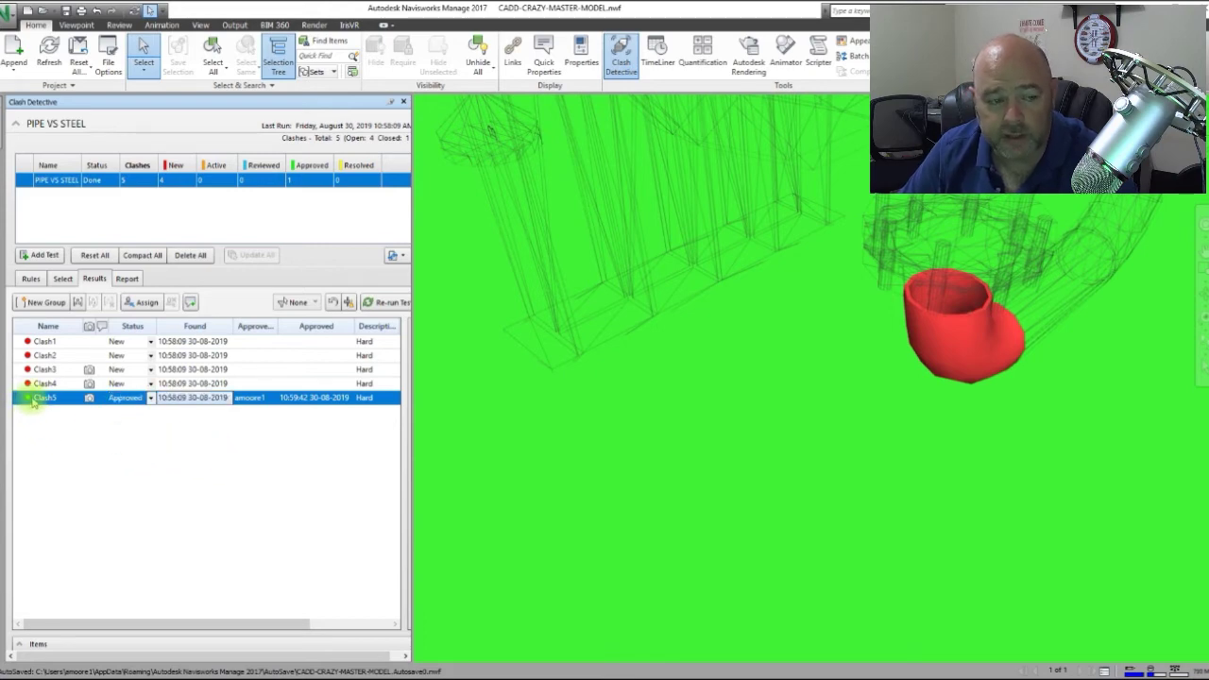
Zoom and orbit around Clash1's pipe through the steel, glancing at the Report tab
left_click(49, 341)
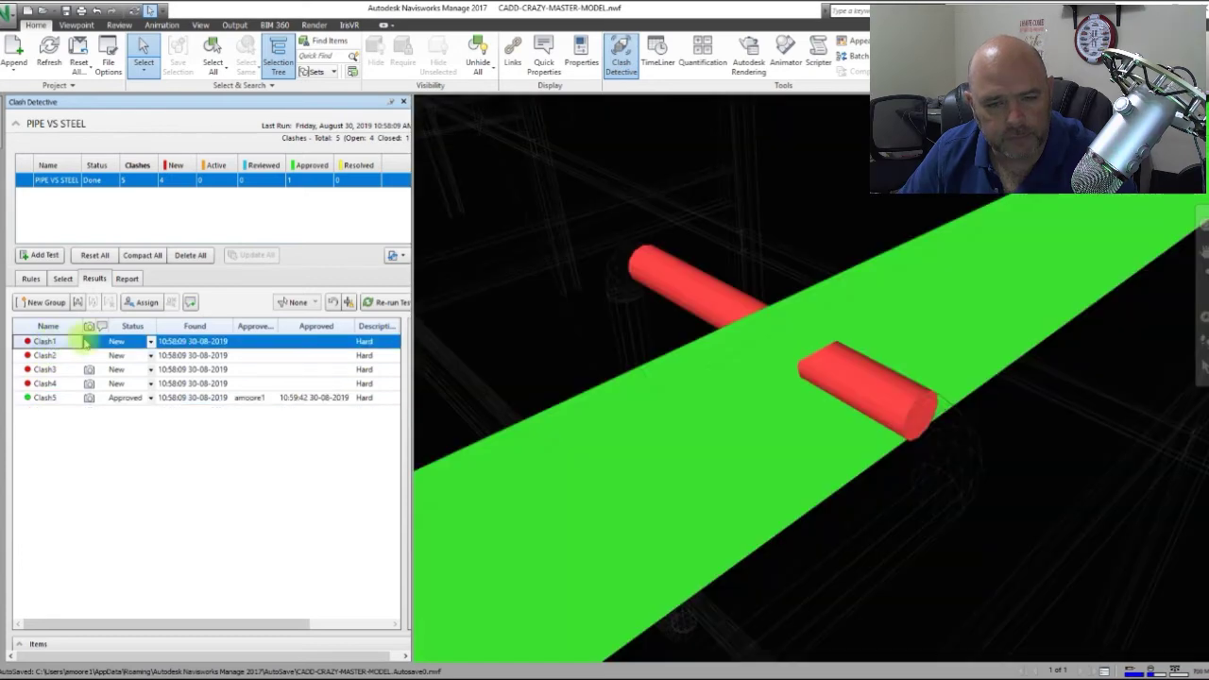
scroll(944, 355, "down", 2)
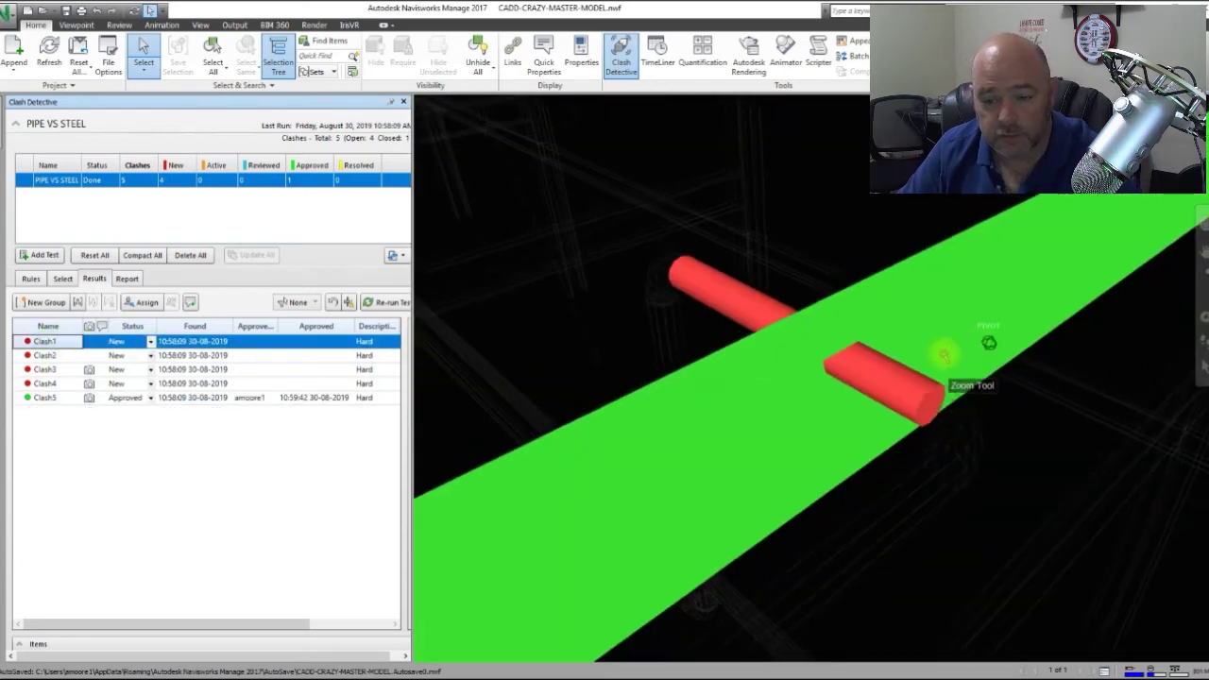
scroll(944, 355, "down", 1)
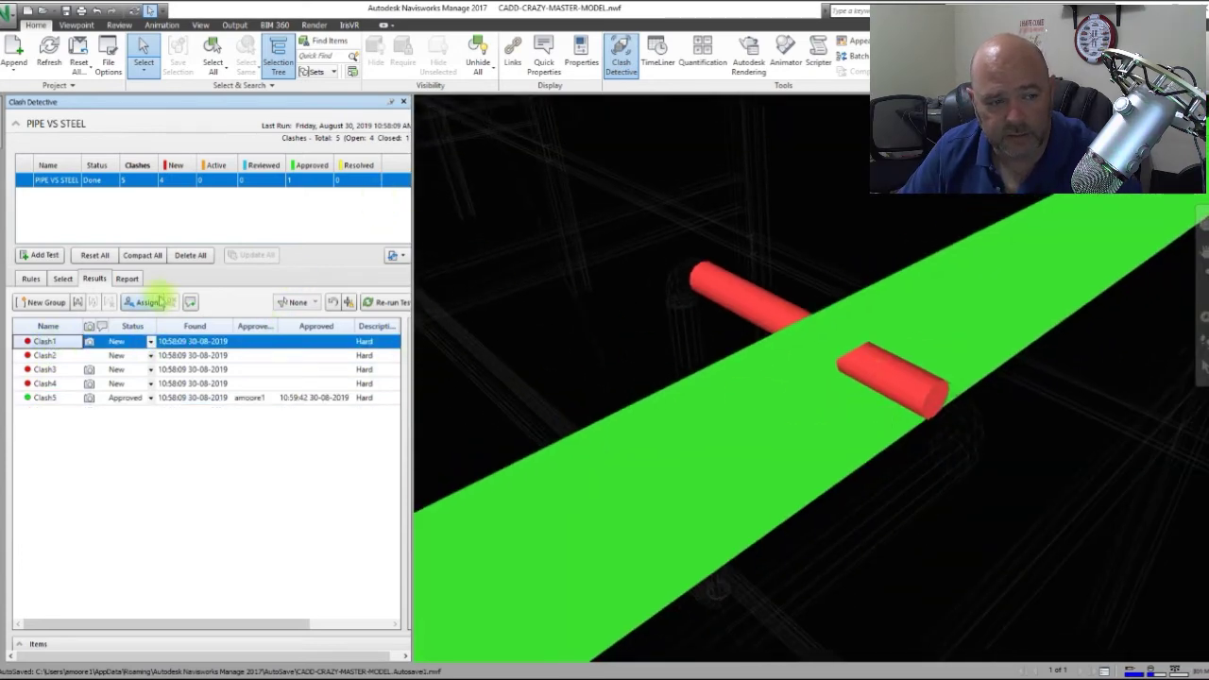
left_click(130, 279)
middle_click_drag(793, 434, 472, 419, "shift")
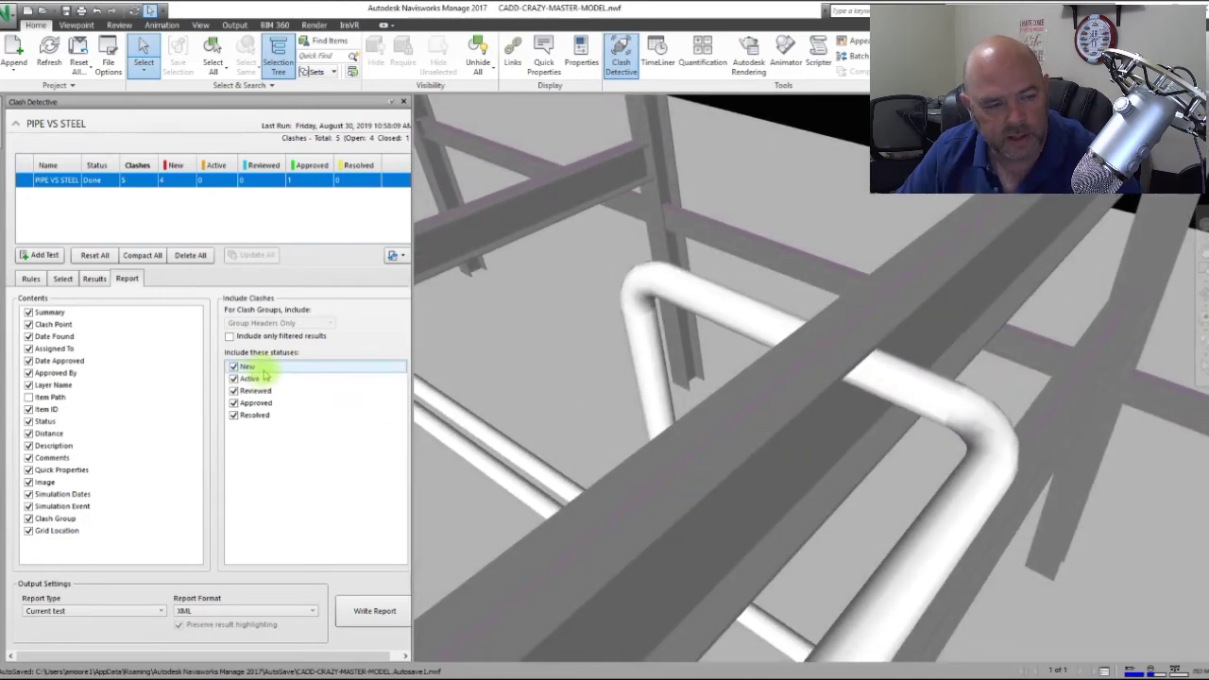
left_click(94, 277)
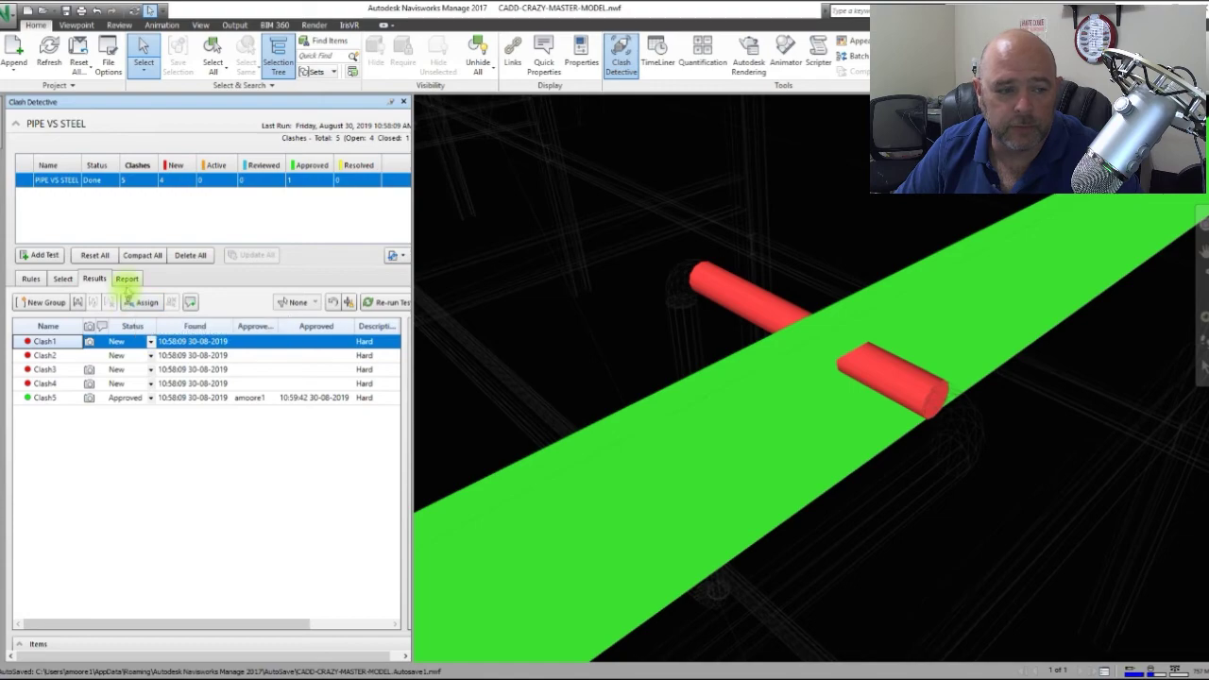
Uncheck Resolved and Approved in the report statuses, keeping New, Active and Reviewed
left_click(129, 280)
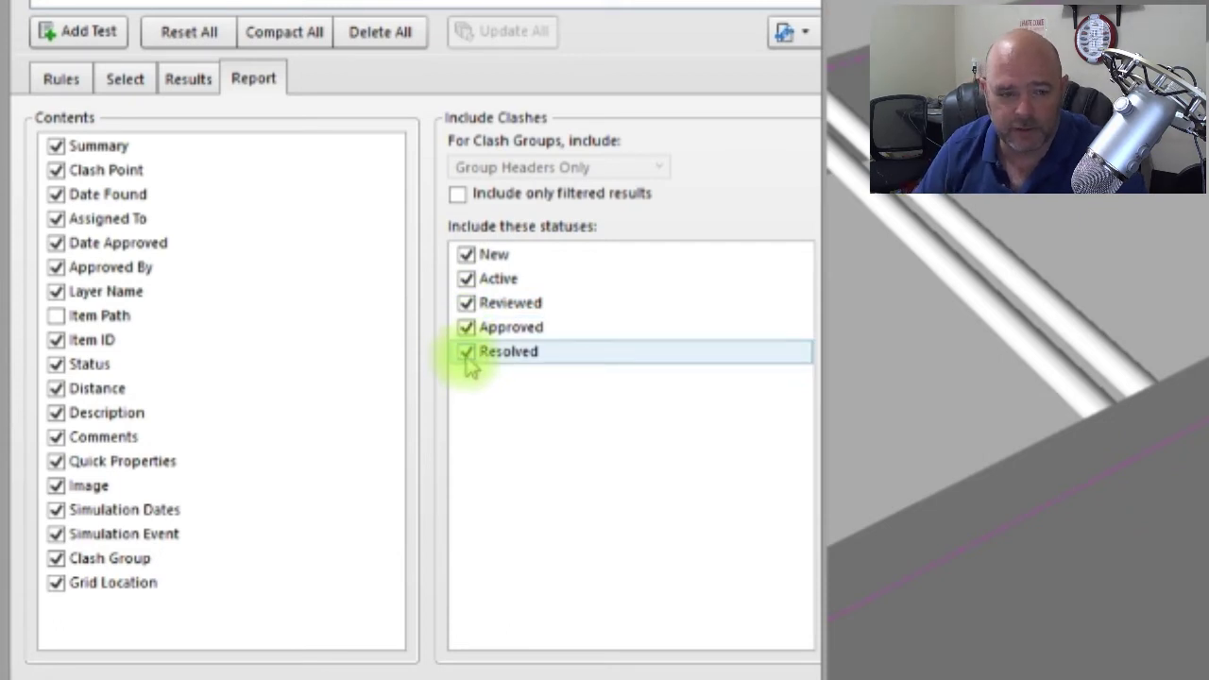
left_click(467, 353)
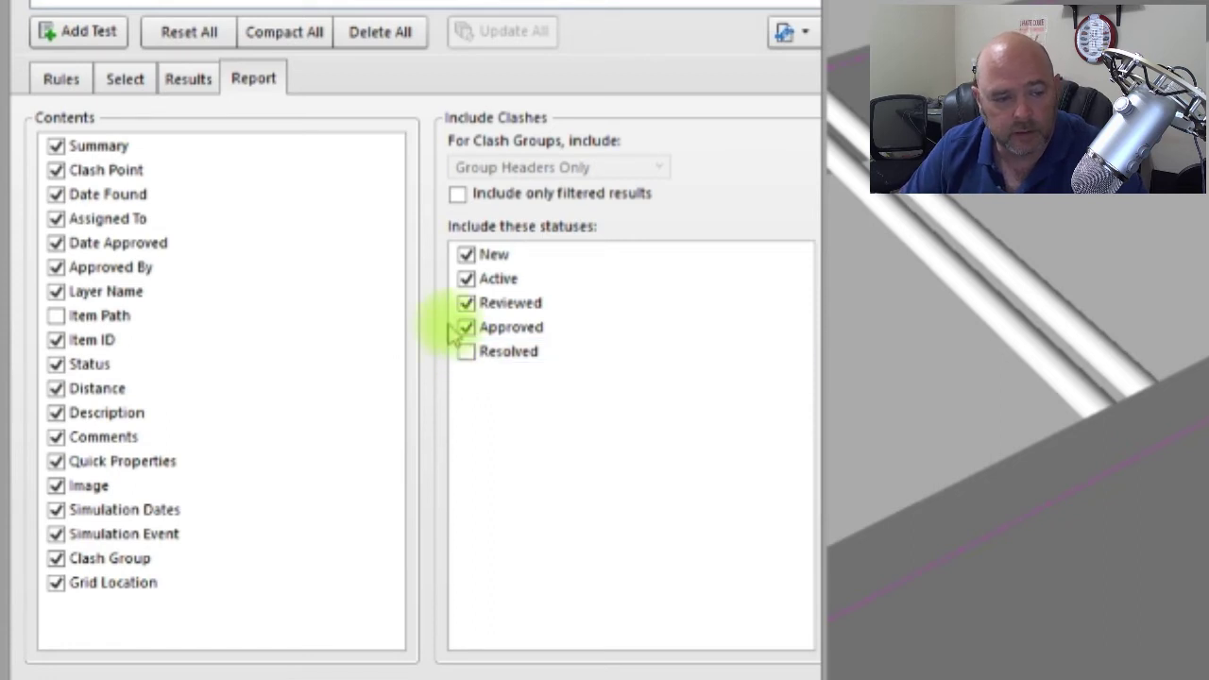
left_click(465, 329)
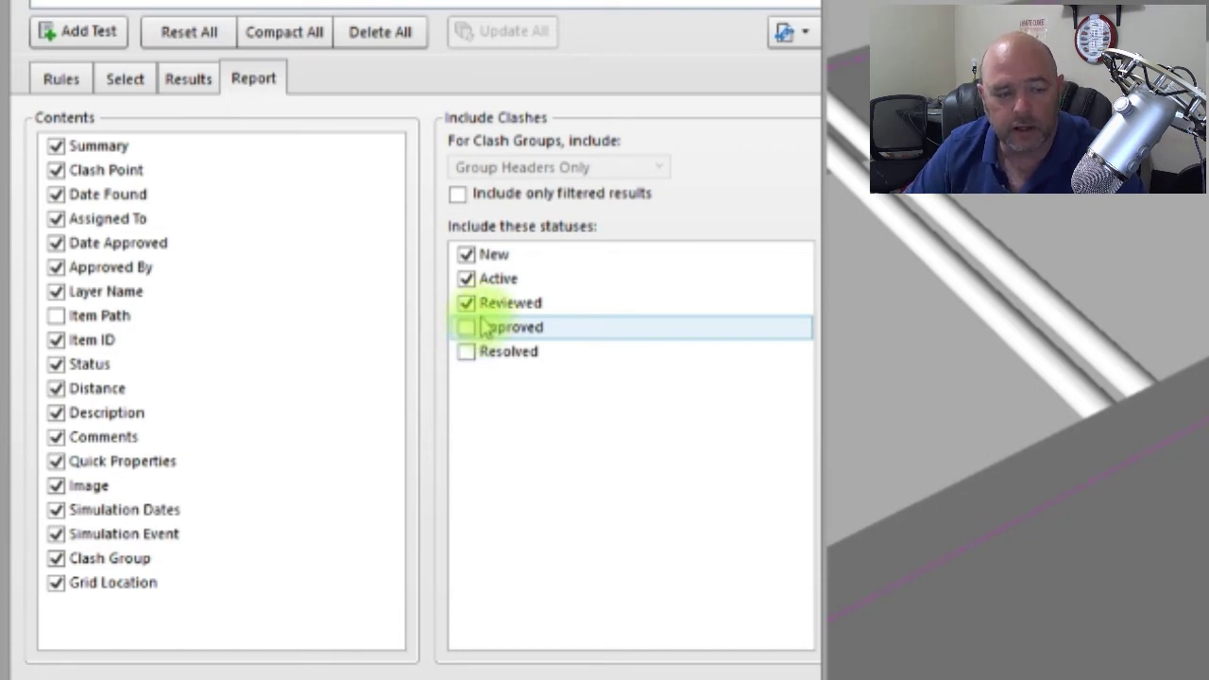
left_click(472, 310)
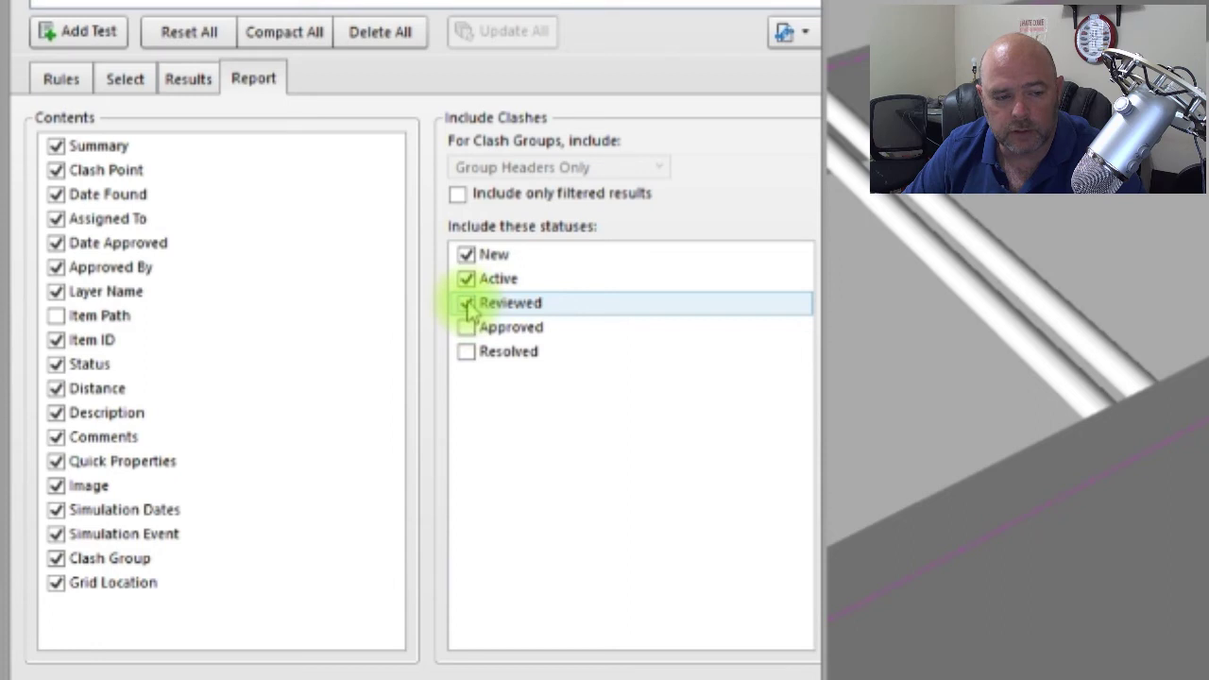
left_click(468, 256)
left_click(479, 278)
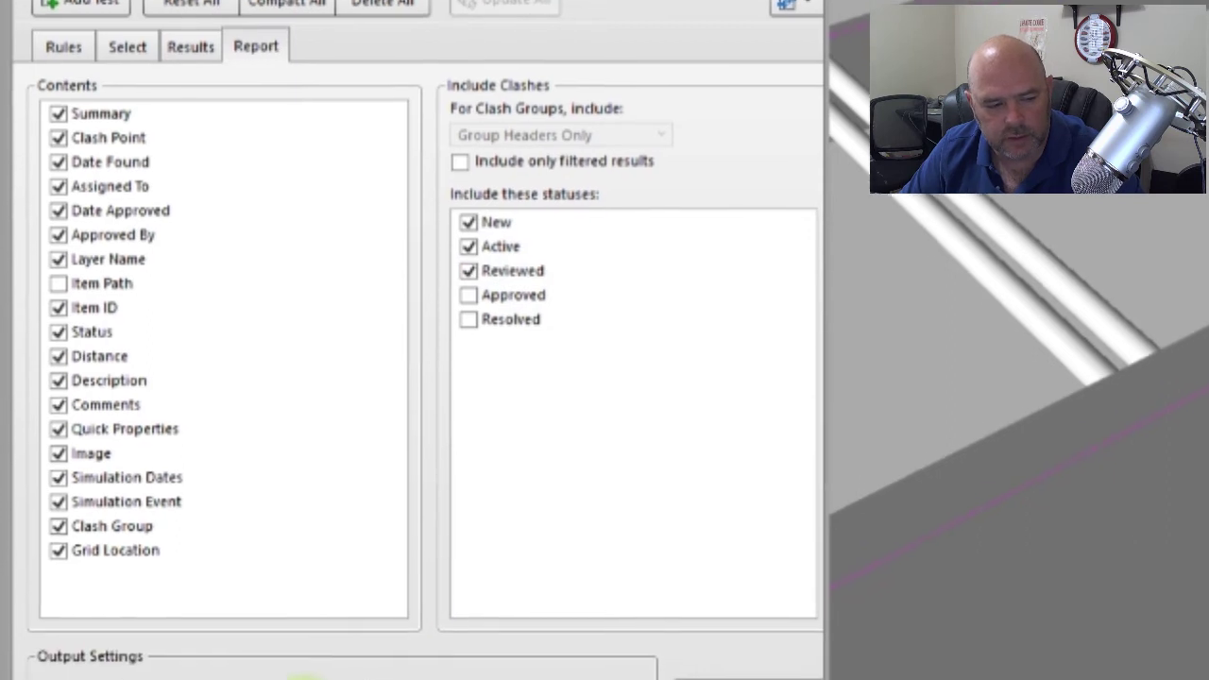
Keep the report on Current test, with As viewpoints format and Preserve result highlighting ticked
left_click(315, 655)
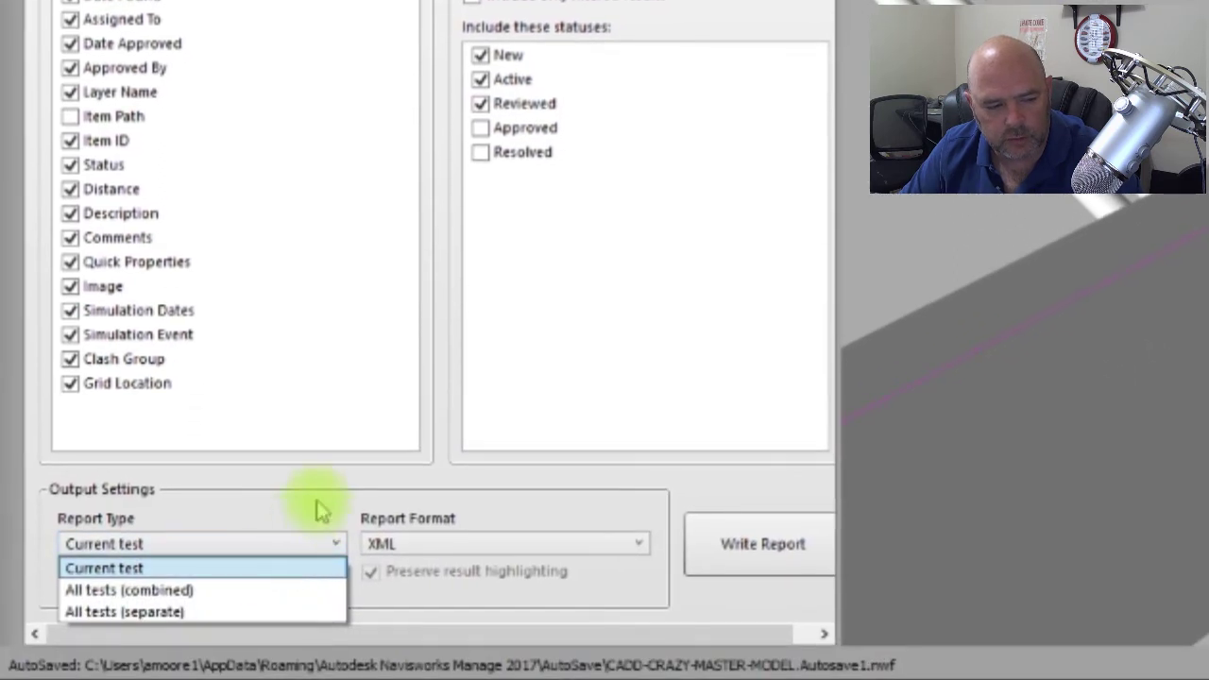
left_click(309, 525)
left_click(253, 567)
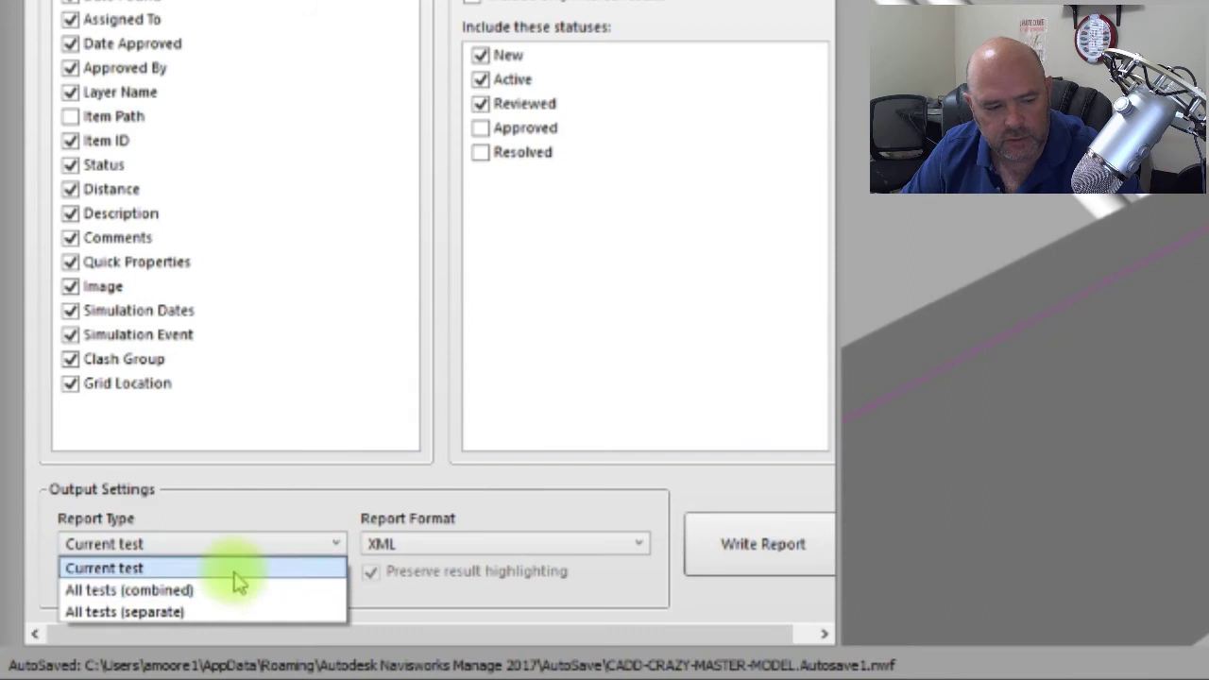
left_click(409, 490)
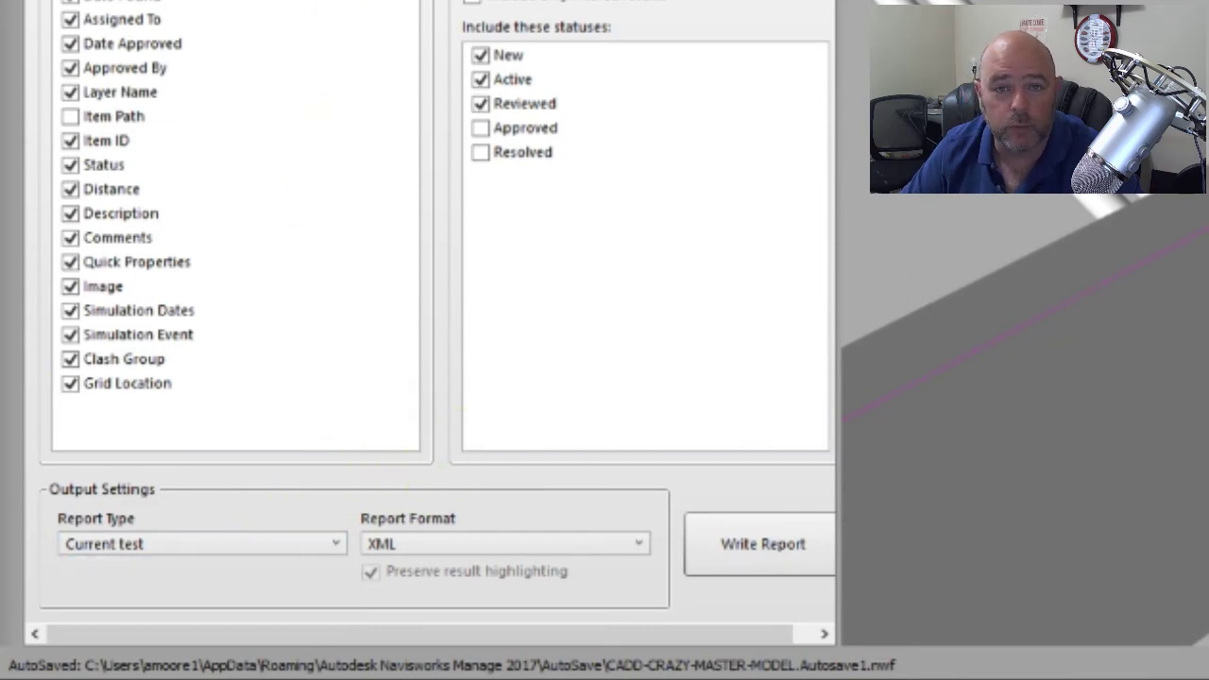
left_click(487, 553)
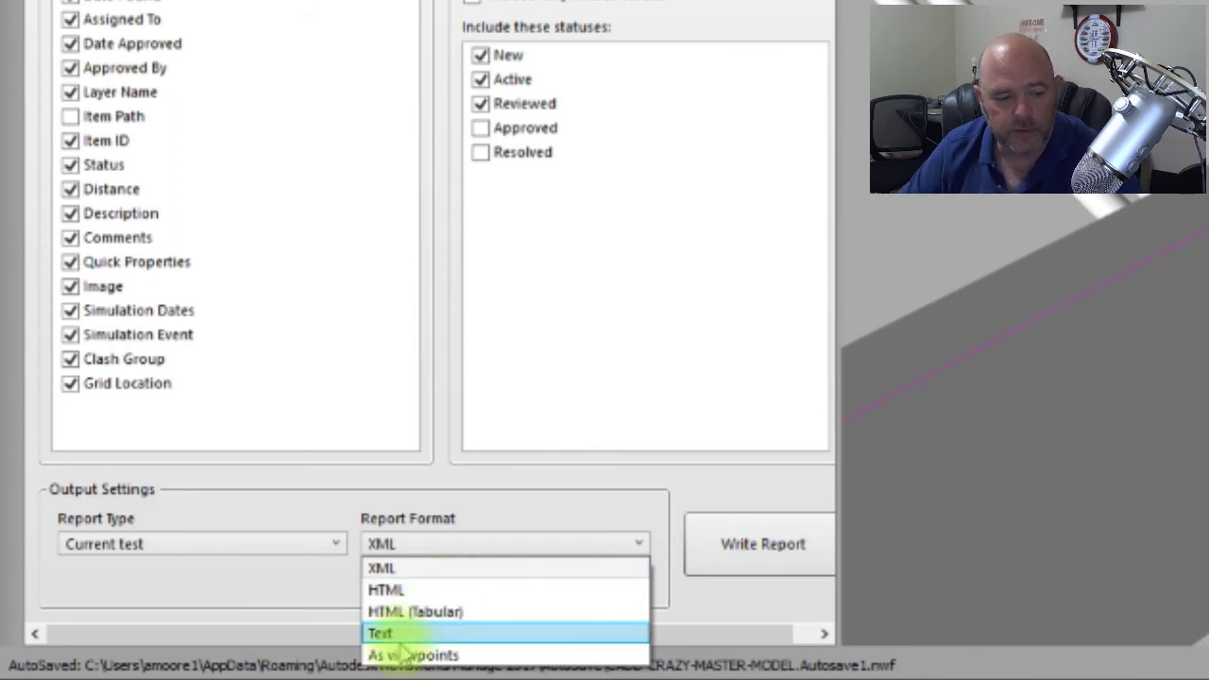
left_click(399, 654)
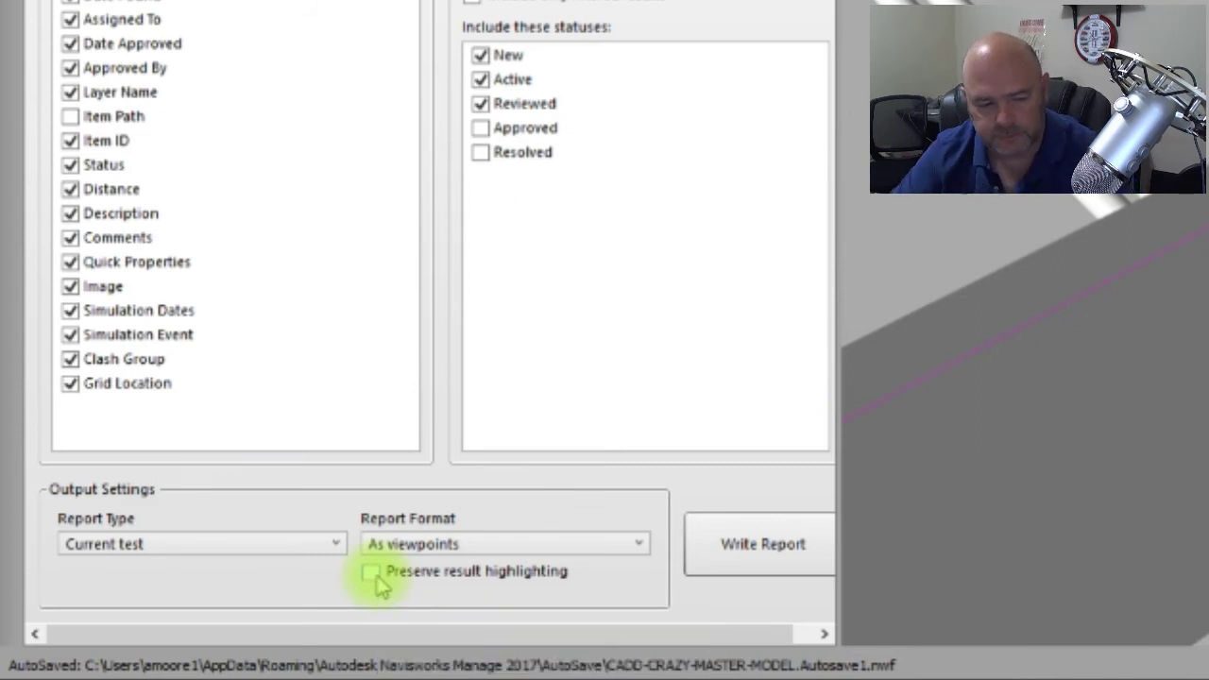
left_click(375, 578)
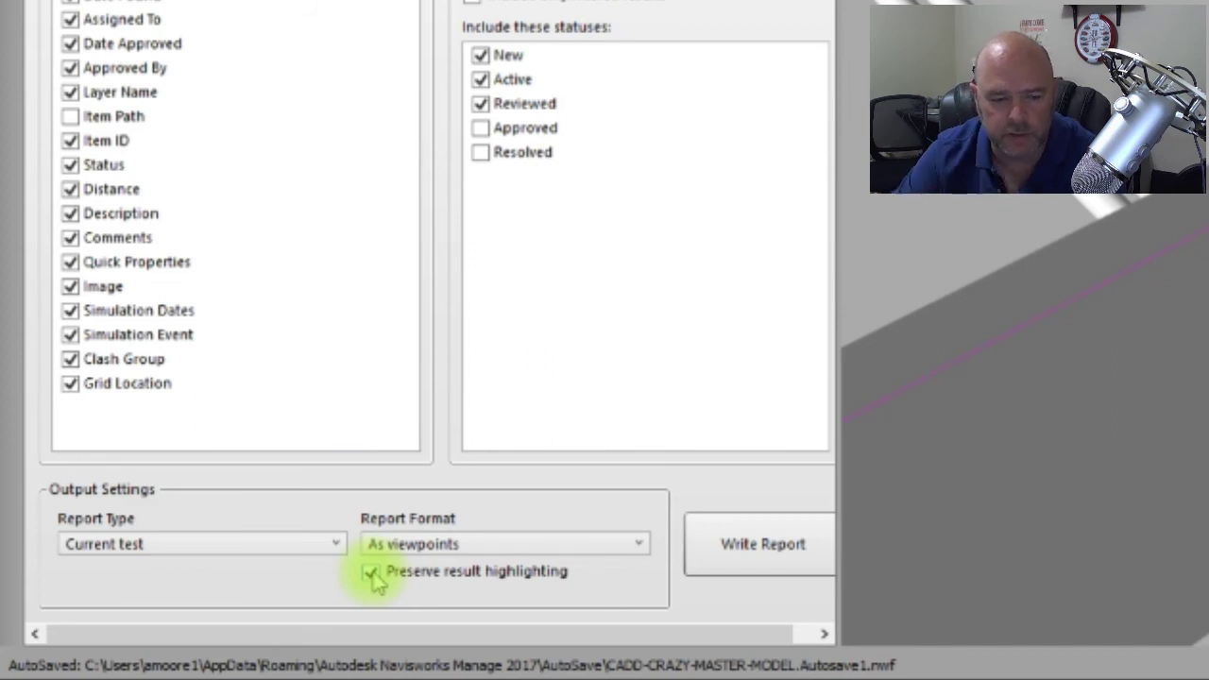
Write the report, then view saved viewpoints Clash1, Clash2 and Clash3 in the PIPE VS STEEL folder
left_click(765, 556)
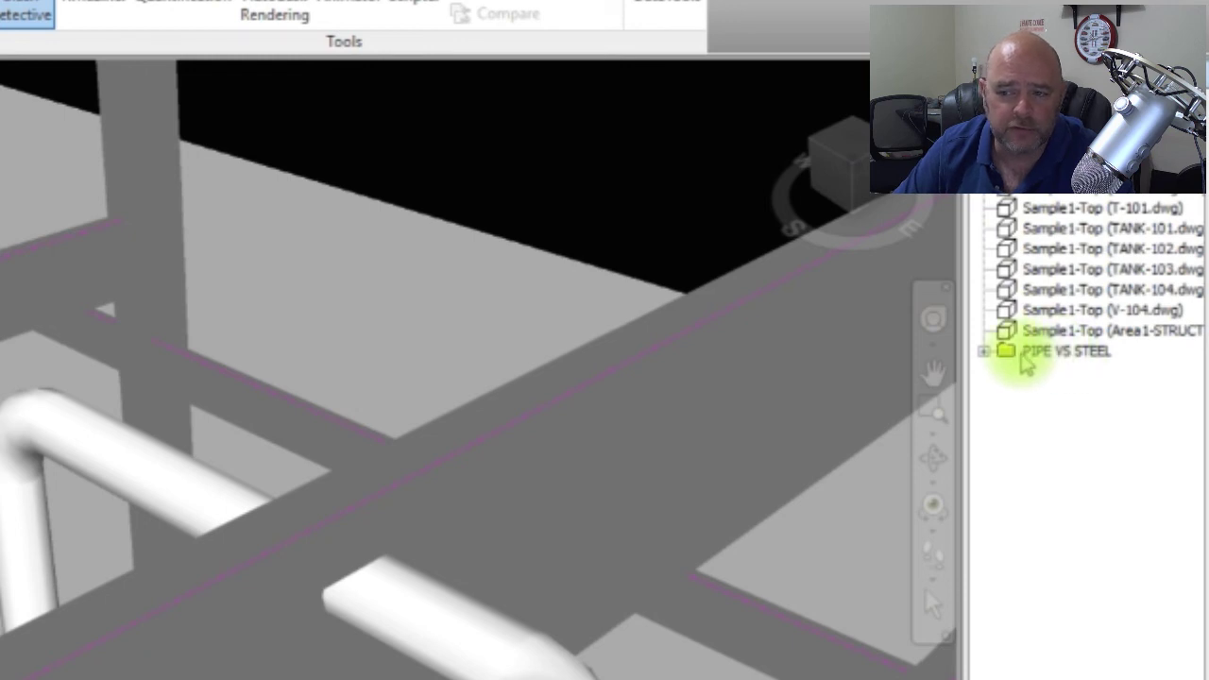
left_click(984, 353)
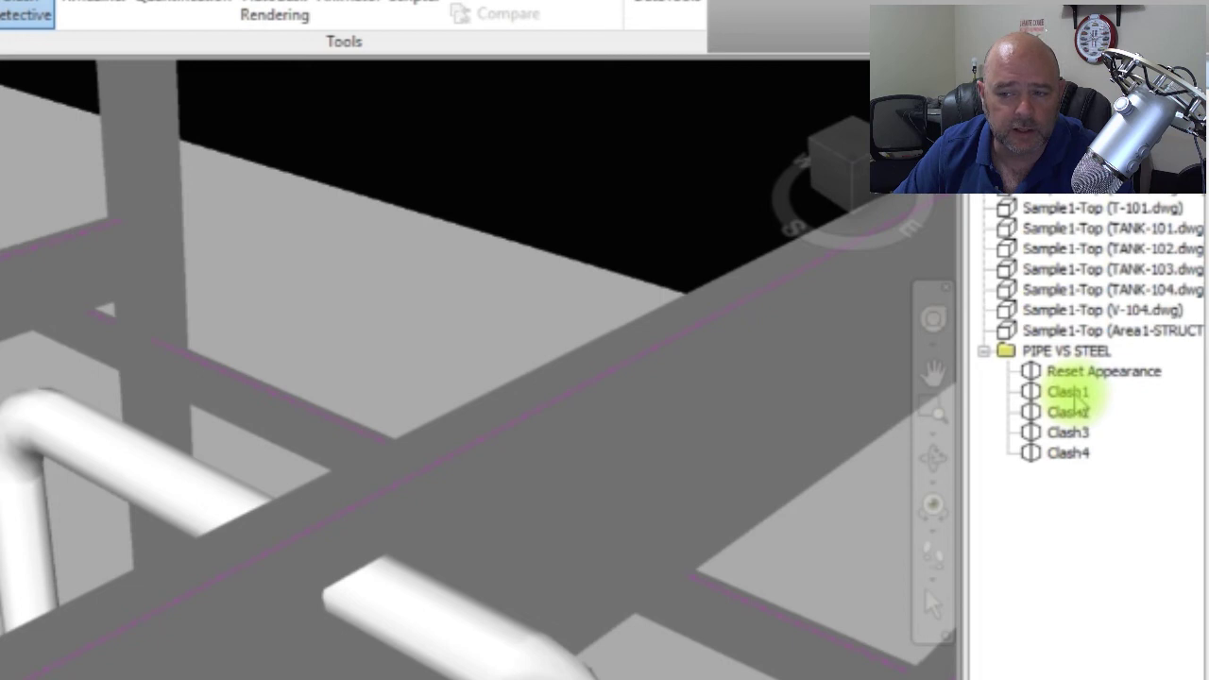
left_click(1070, 393)
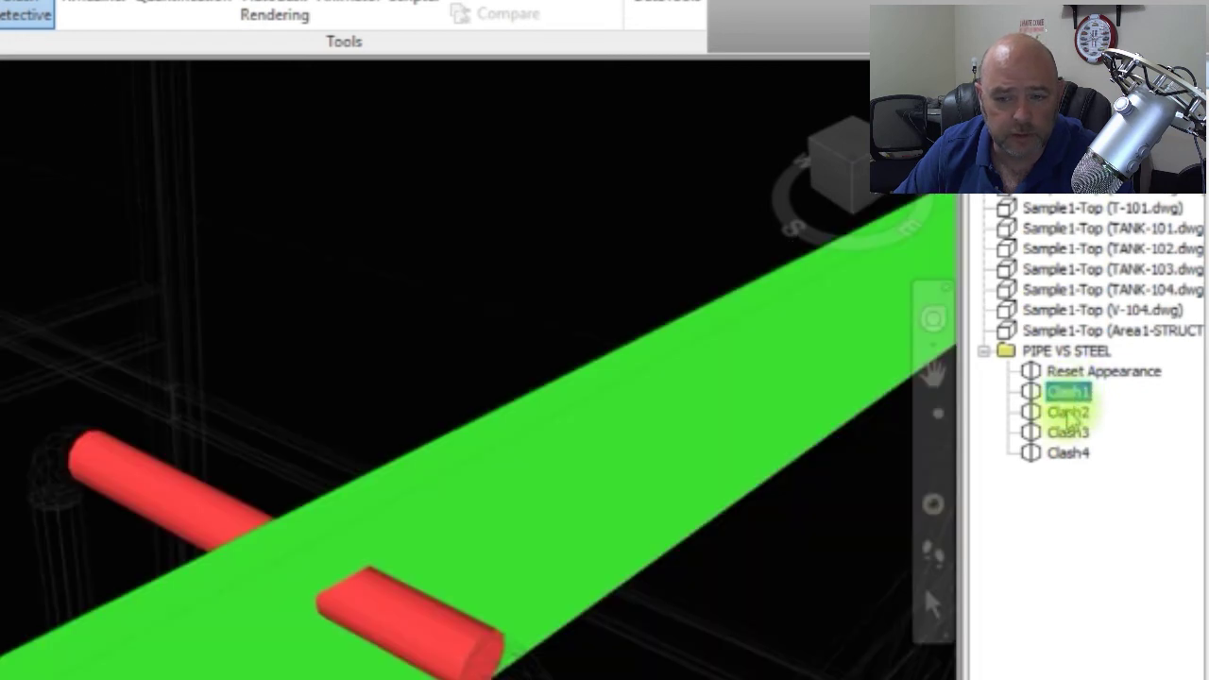
left_click(1068, 413)
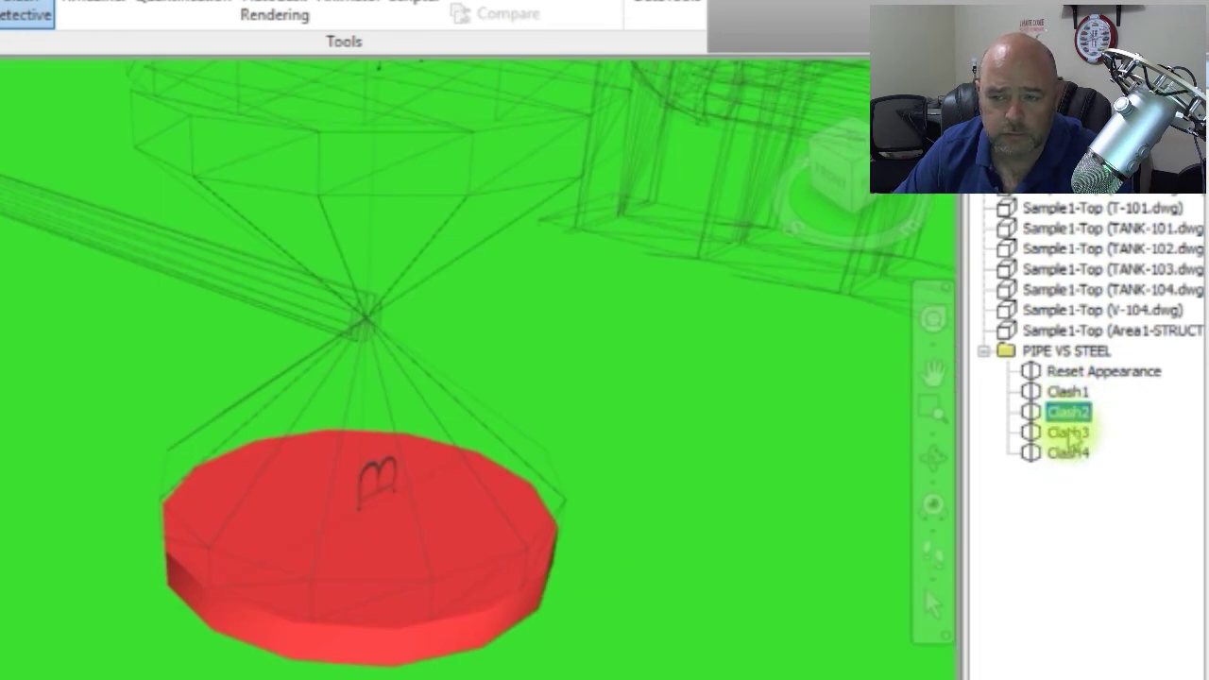
left_click(1068, 433)
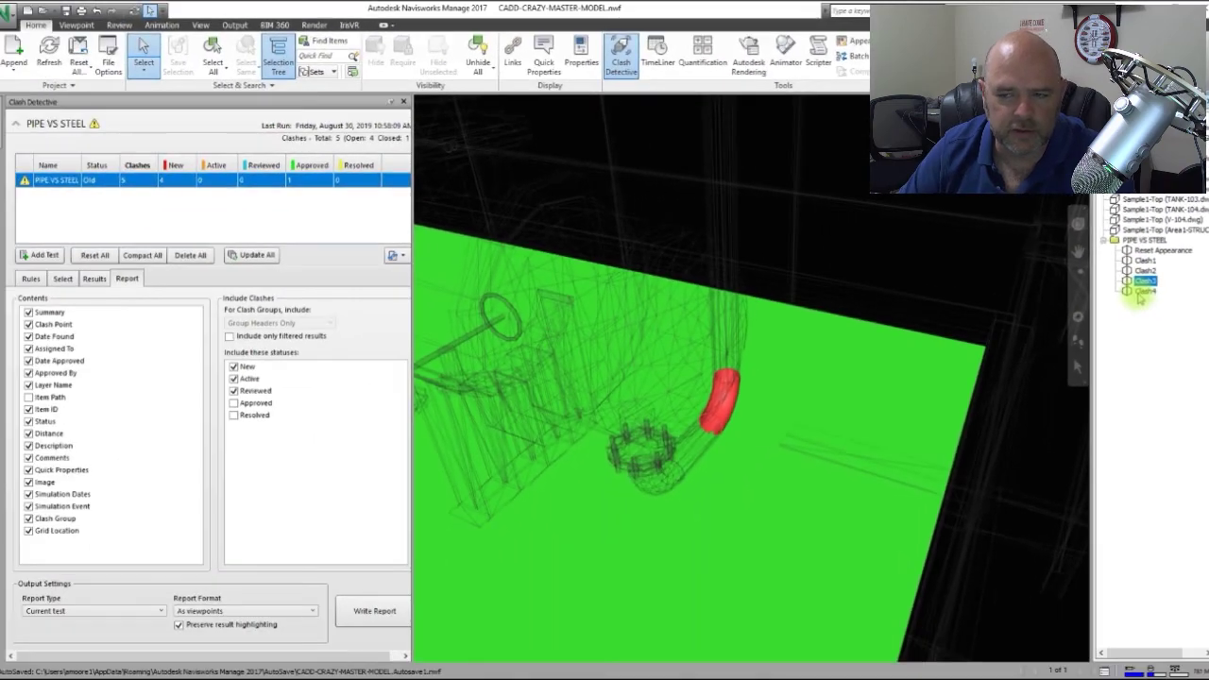
left_click(1142, 292)
key("Left")
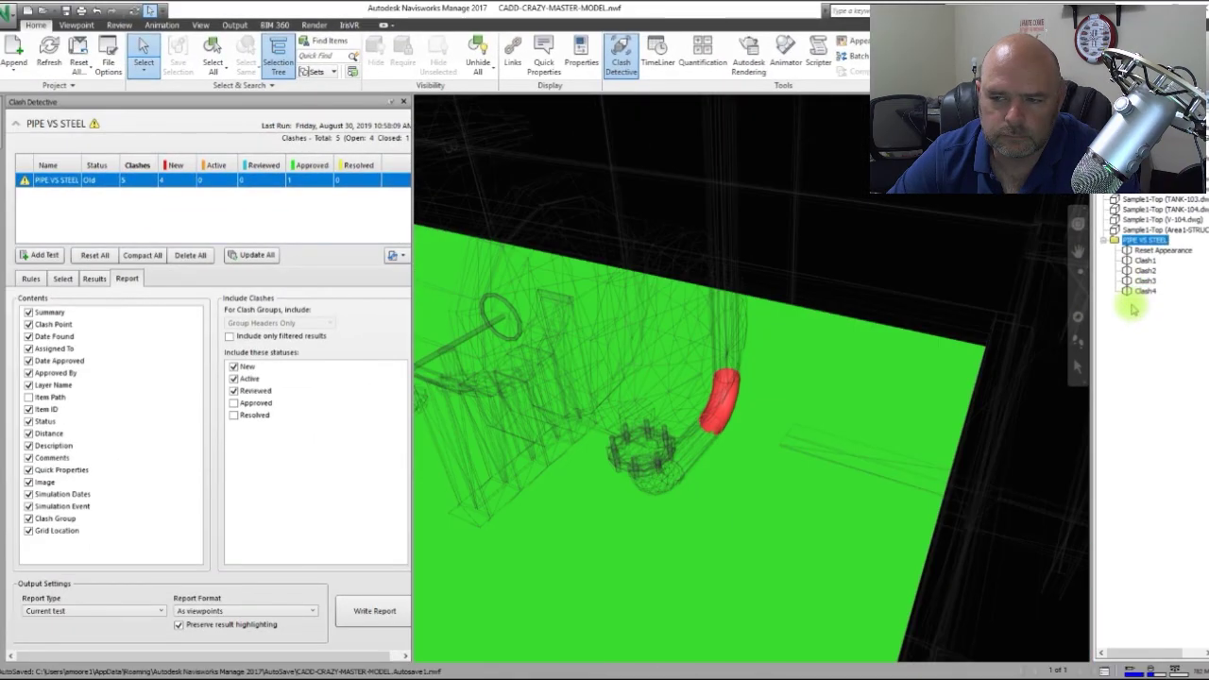